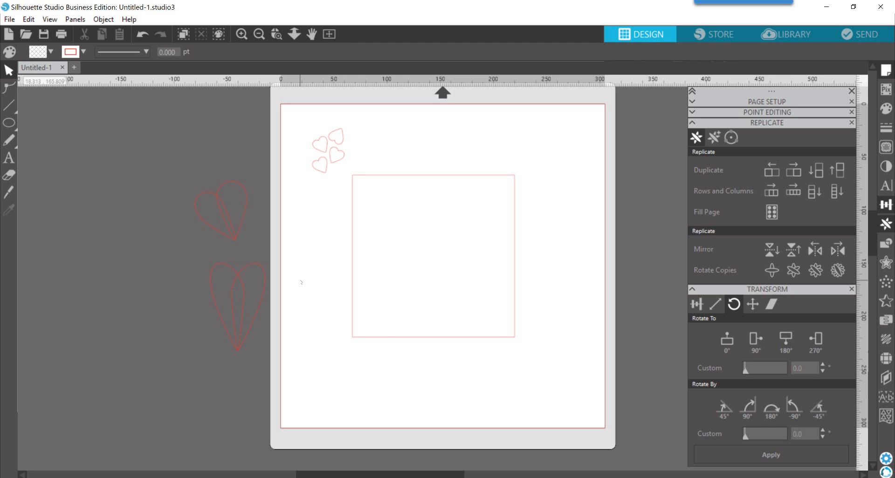
- Check the dimensions of the square and of the group of four small hearts
{"action": "left_click", "coordinate": [380, 337]}
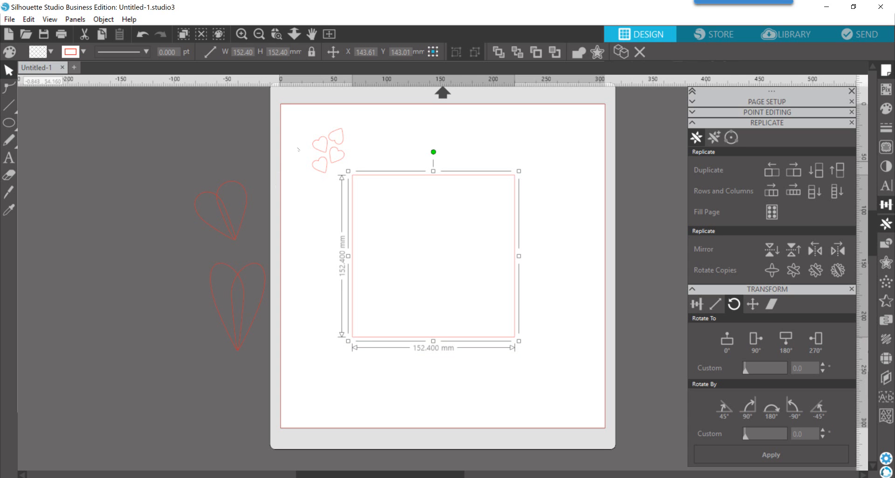
{"action": "left_click_drag", "start_coordinate": [307, 134], "coordinate": [349, 176]}
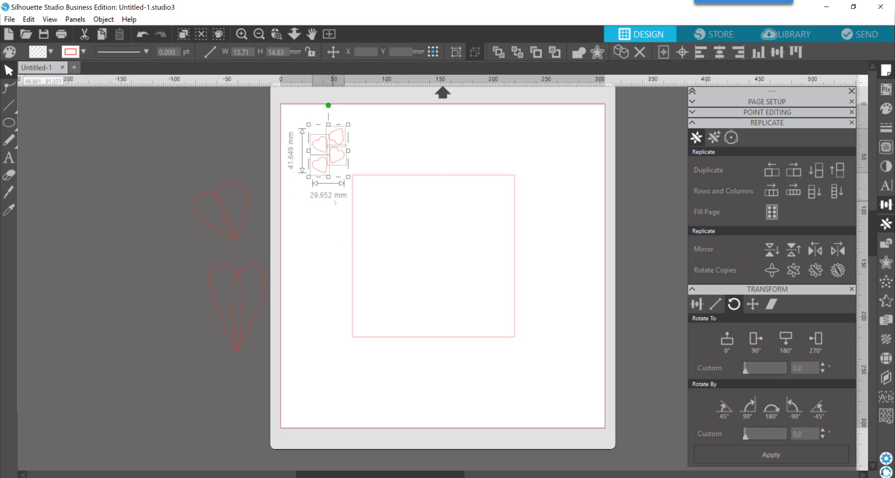
{"action": "left_click", "coordinate": [325, 173]}
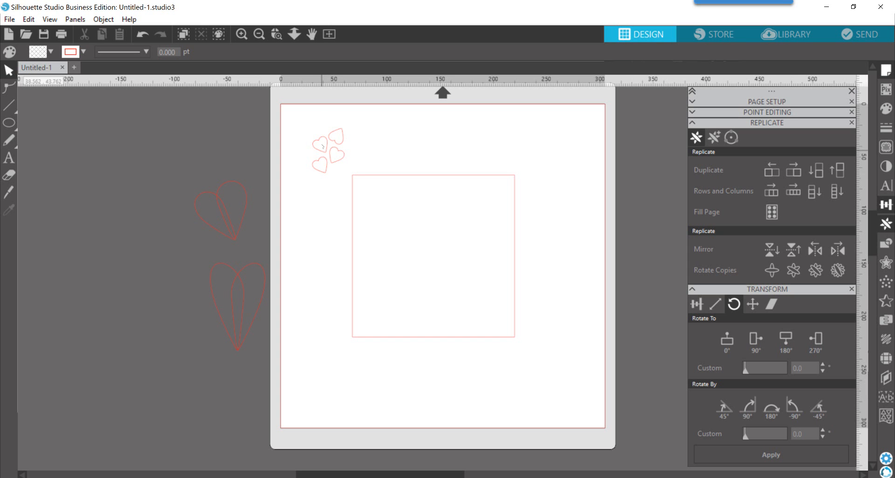
- Rotate the upper-left small heart slightly counterclockwise, to about 352.7 degrees
{"action": "left_click", "coordinate": [322, 152]}
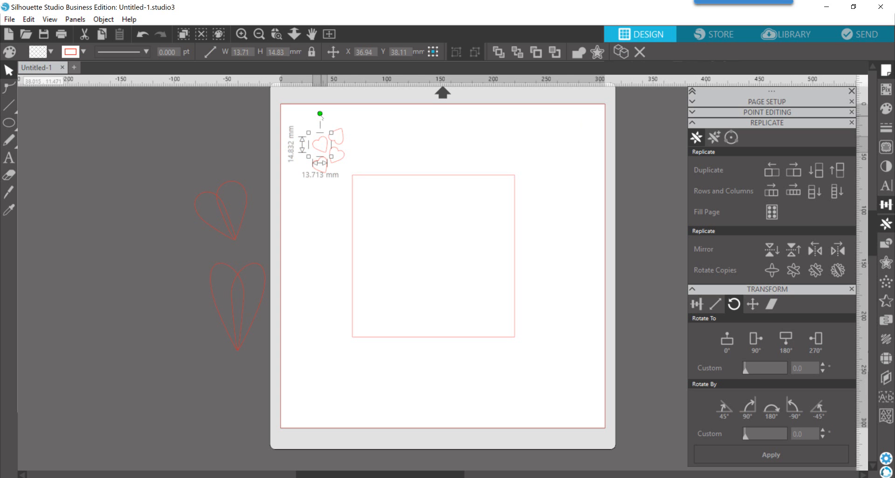
{"action": "mouse_move", "coordinate": [320, 114]}
{"action": "left_mouse_down"}
{"action": "mouse_move", "coordinate": [300, 123]}
{"action": "mouse_move", "coordinate": [329, 126]}
{"action": "mouse_move", "coordinate": [306, 126]}
{"action": "mouse_move", "coordinate": [319, 131]}
{"action": "left_mouse_up"}
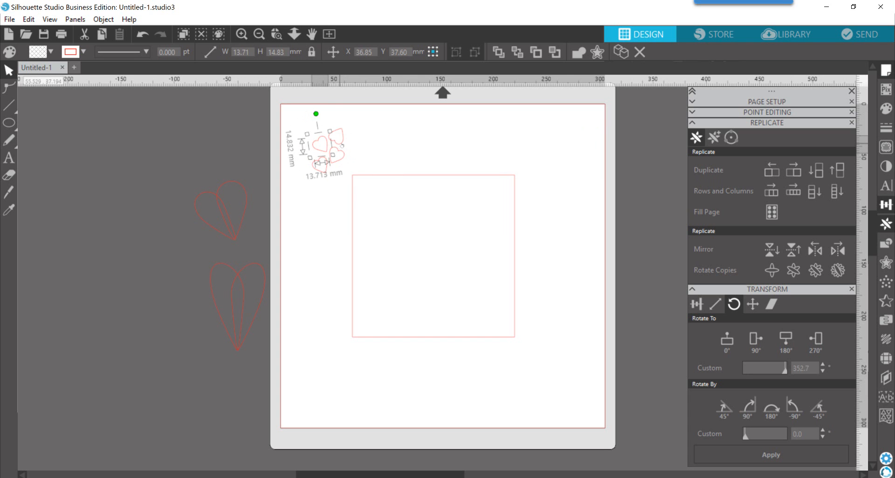
{"action": "key", "text": "ctrl+z"}
{"action": "right_click", "coordinate": [340, 145]}
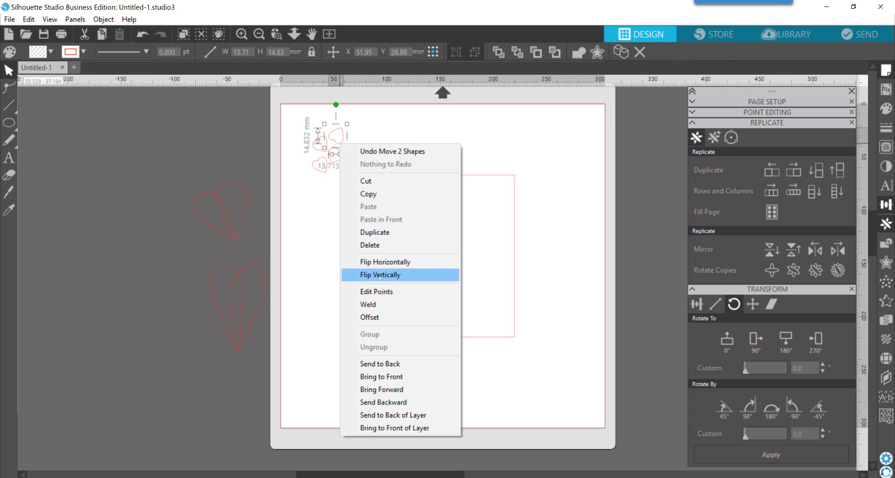
{"action": "left_click", "coordinate": [320, 233]}
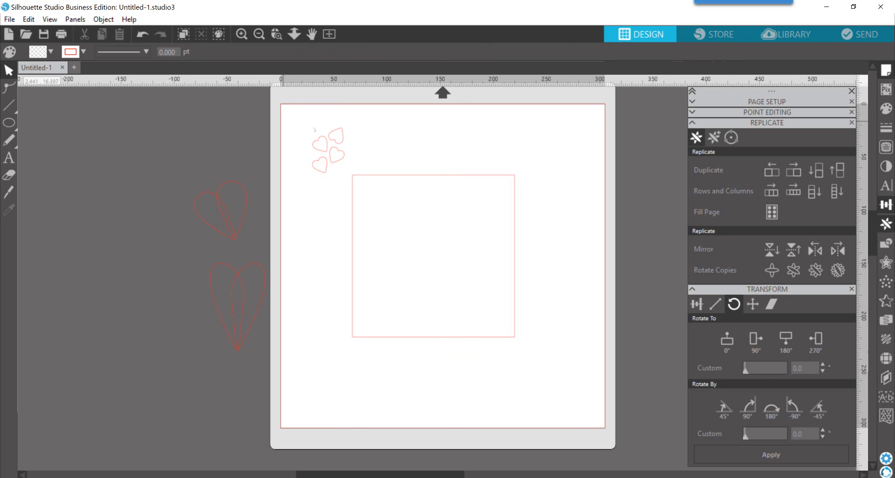
- Move the four small hearts into the square's upper-left corner, arranged in two rows of two
{"action": "left_click", "coordinate": [319, 159]}
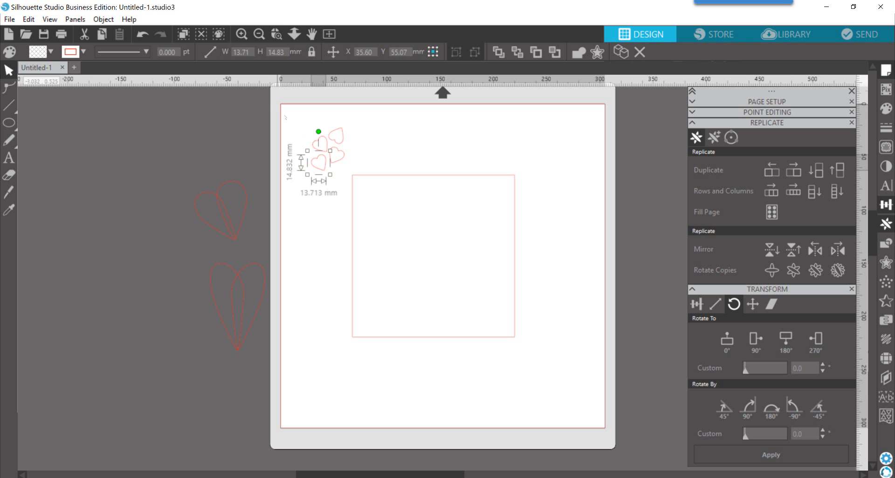
{"action": "left_click_drag", "start_coordinate": [292, 117], "coordinate": [375, 207]}
{"action": "left_click", "coordinate": [398, 236]}
{"action": "left_click", "coordinate": [398, 213]}
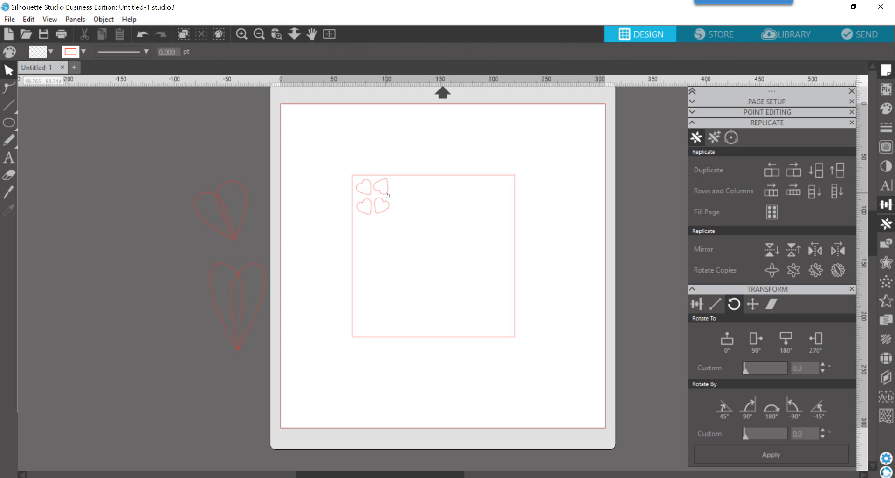
- Adjust the positions of the two right-hand hearts in the cluster to even out the gaps
{"action": "left_click", "coordinate": [387, 195]}
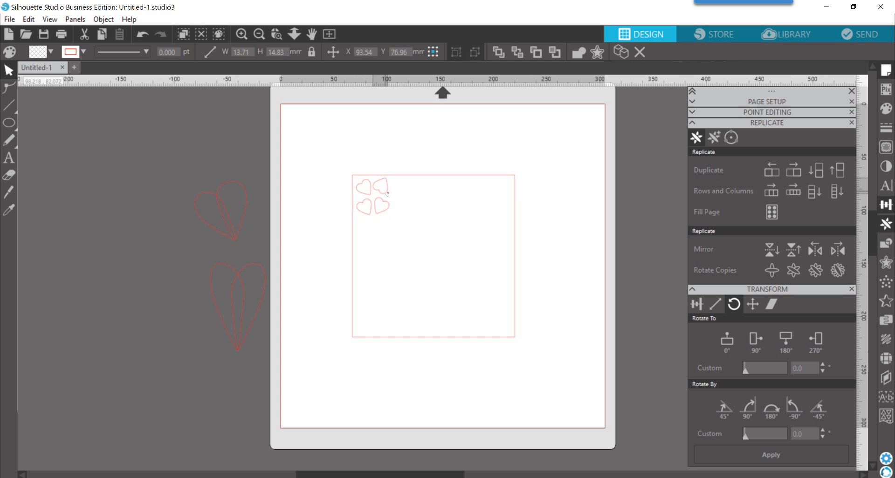
{"action": "left_click_drag", "start_coordinate": [386, 209], "coordinate": [387, 208]}
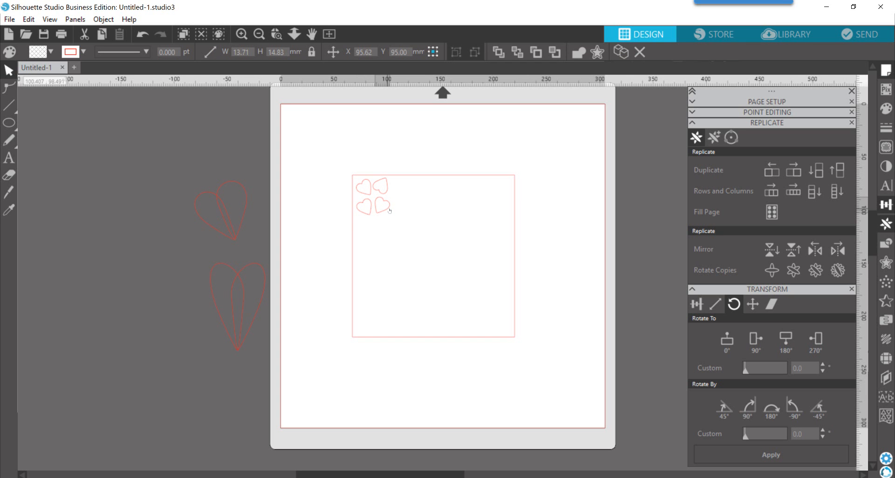
{"action": "left_click", "coordinate": [390, 211]}
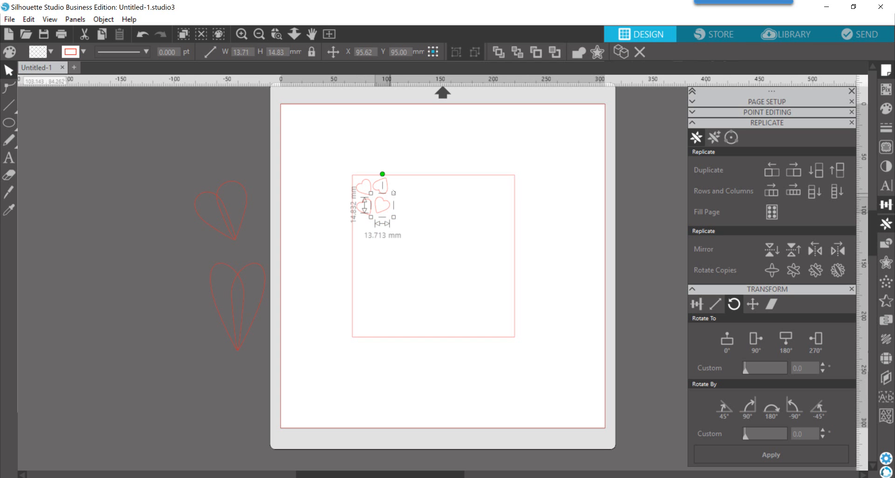
{"action": "left_click", "coordinate": [395, 186]}
- Replicate the cluster of four hearts downward as a column of four inside the square
{"action": "left_click_drag", "start_coordinate": [388, 216], "coordinate": [369, 212]}
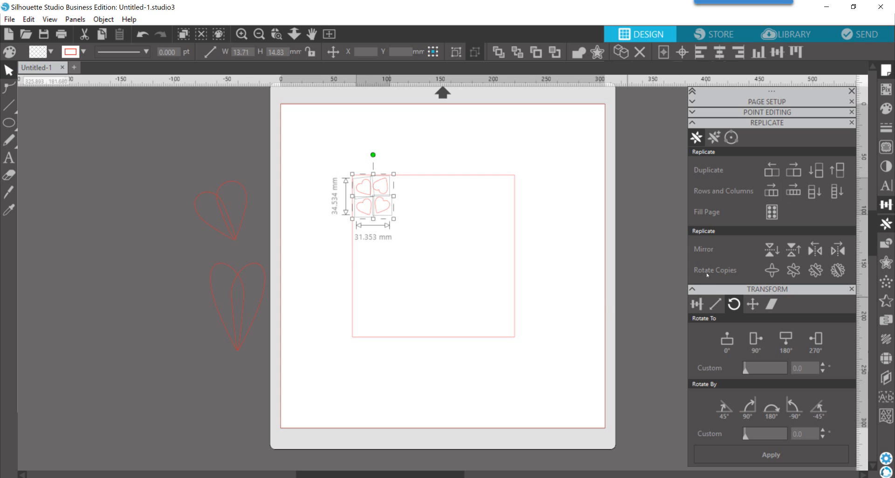
{"action": "left_click", "coordinate": [835, 199]}
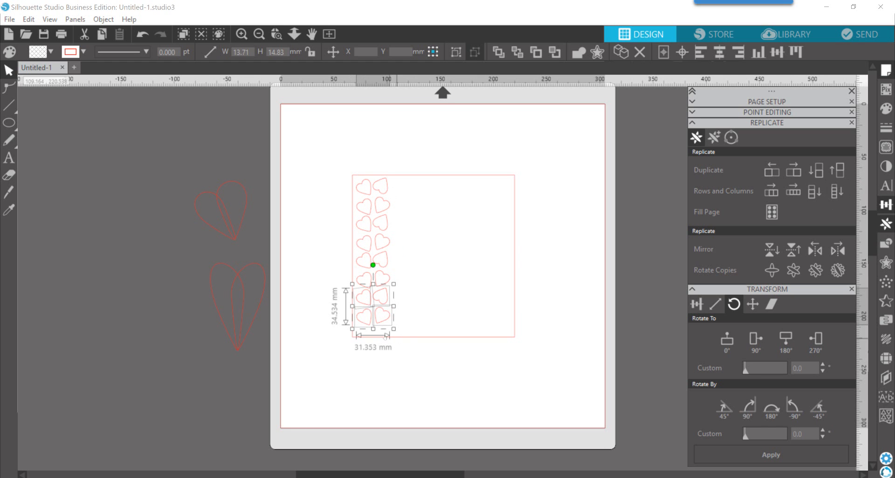
{"action": "left_click", "coordinate": [406, 317]}
- Replicate the whole column of hearts as a row of four to the right and duplicate the last one once more
{"action": "mouse_move", "coordinate": [401, 317]}
{"action": "left_mouse_down"}
{"action": "mouse_move", "coordinate": [372, 313]}
{"action": "mouse_move", "coordinate": [347, 261]}
{"action": "mouse_move", "coordinate": [357, 185]}
{"action": "left_mouse_up"}
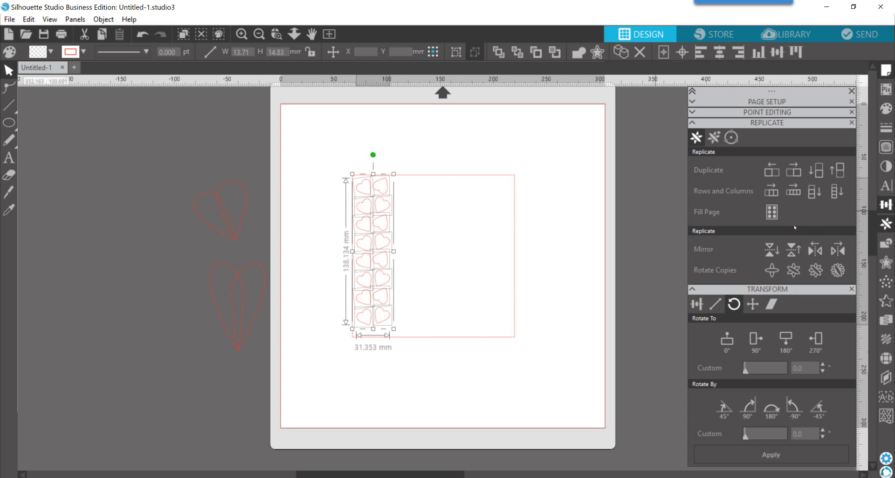
{"action": "left_click", "coordinate": [793, 191]}
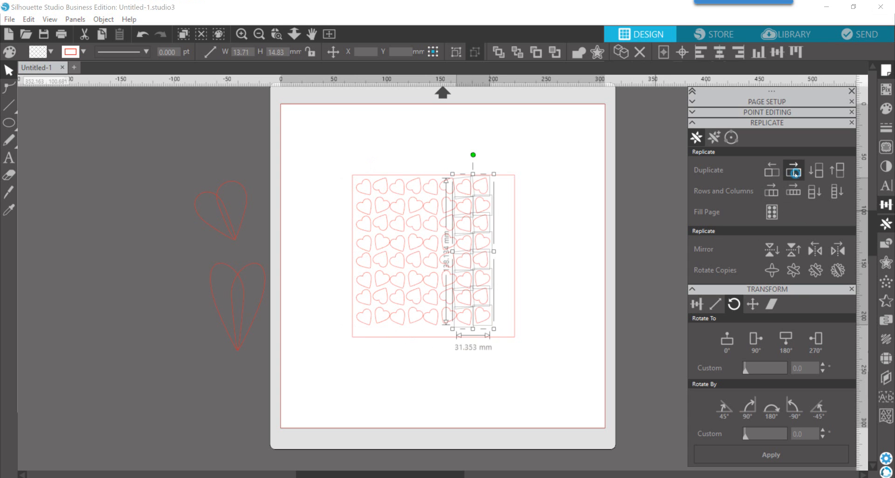
{"action": "left_click", "coordinate": [796, 174]}
{"action": "left_click", "coordinate": [549, 360]}
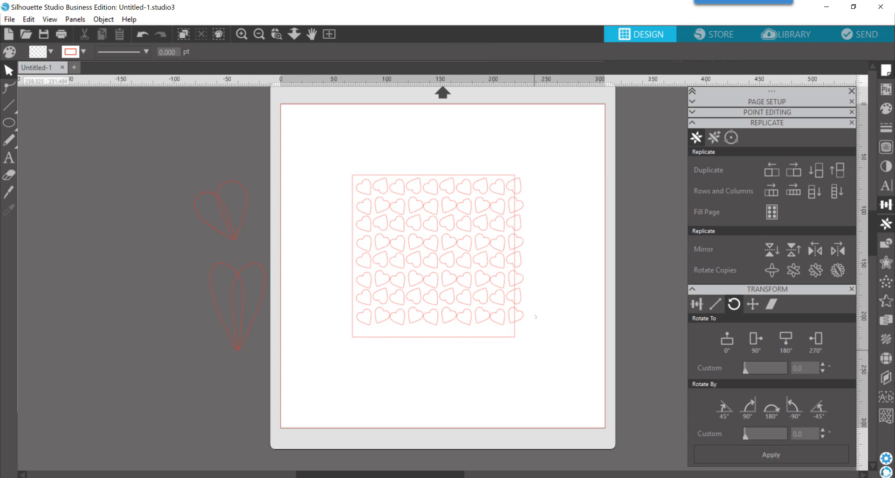
- Delete the rightmost column of hearts that overhangs the square's right edge
{"action": "left_click_drag", "start_coordinate": [526, 168], "coordinate": [524, 324]}
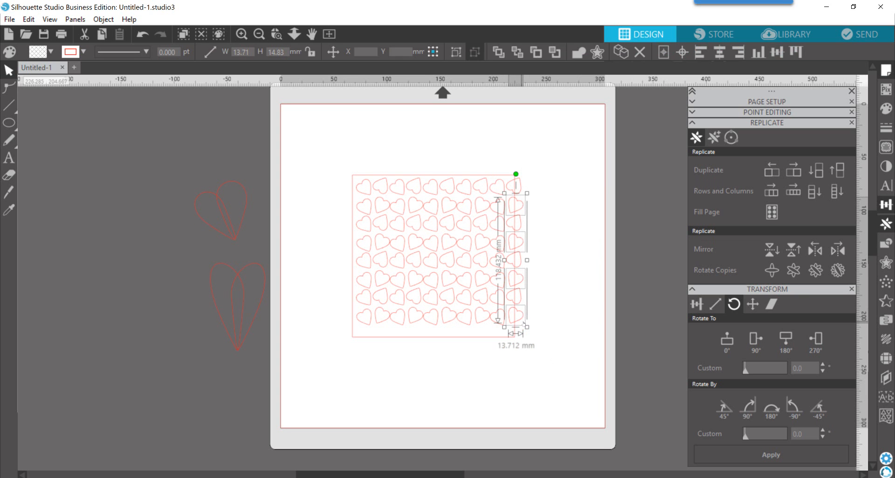
{"action": "key", "text": "Delete"}
{"action": "left_click", "coordinate": [520, 193]}
{"action": "key", "text": "Delete"}
{"action": "left_click", "coordinate": [519, 219]}
{"action": "key", "text": "Delete"}
{"action": "left_click", "coordinate": [522, 263]}
{"action": "key", "text": "Delete"}
{"action": "left_click", "coordinate": [515, 299]}
{"action": "key", "text": "Delete"}
- Move the square slightly up and to the left around the heart grid
{"action": "left_click", "coordinate": [512, 335]}
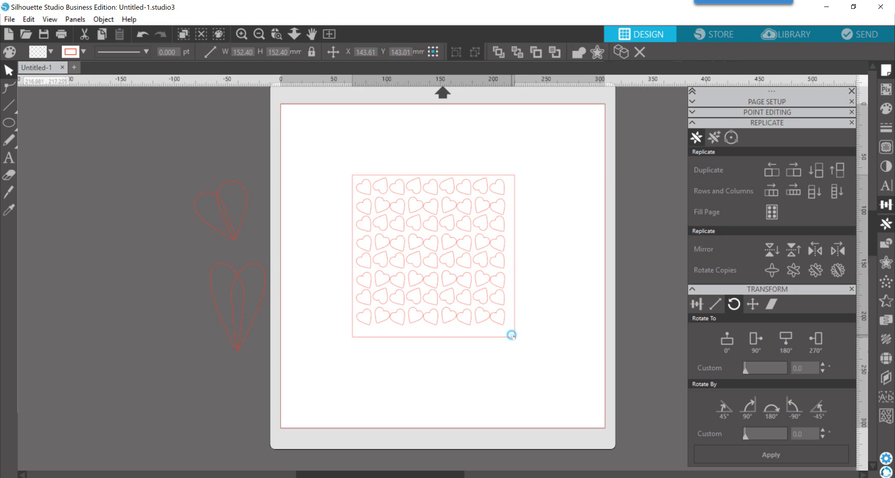
{"action": "left_click_drag", "start_coordinate": [516, 335], "coordinate": [513, 334]}
{"action": "key", "text": "Escape"}
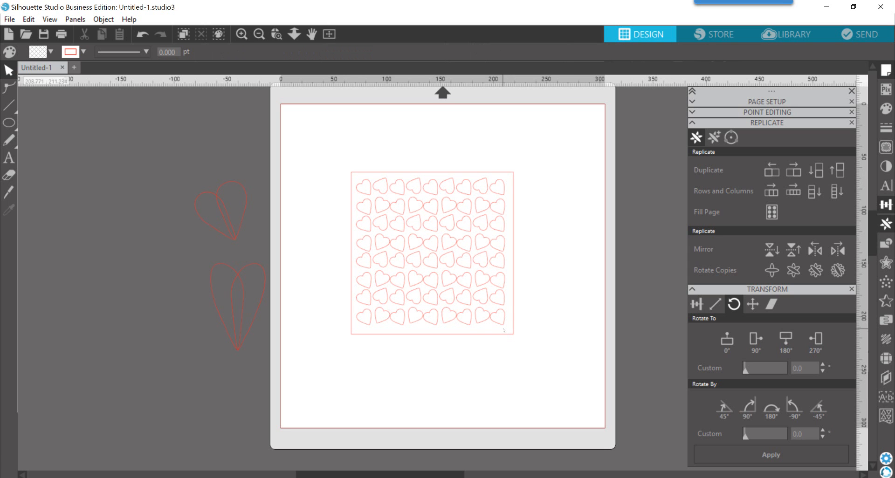
- Nudge the first, third, fifth, seventh and ninth hearts of the bottom row down close to the square's lower edge
{"action": "left_click", "coordinate": [497, 321]}
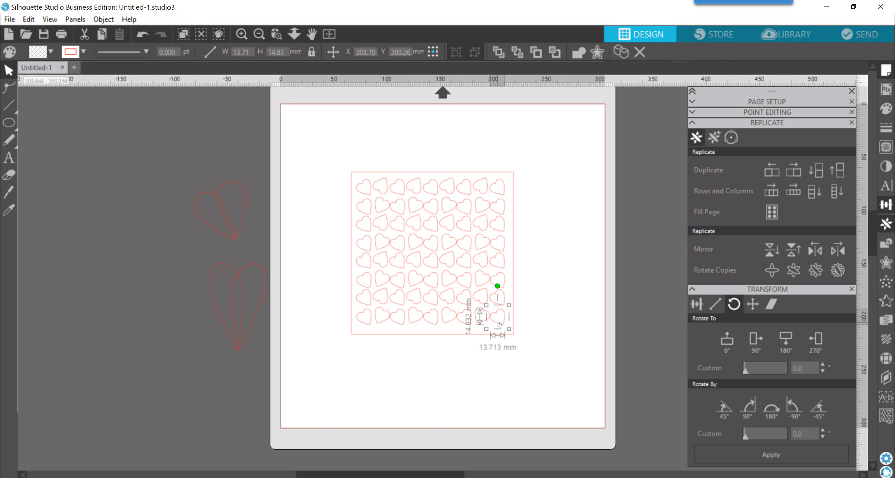
{"action": "left_click", "coordinate": [462, 324], "text": "shift"}
{"action": "left_click", "coordinate": [429, 322], "text": "shift"}
{"action": "left_click", "coordinate": [398, 322], "text": "shift"}
{"action": "left_click", "coordinate": [363, 322], "text": "shift"}
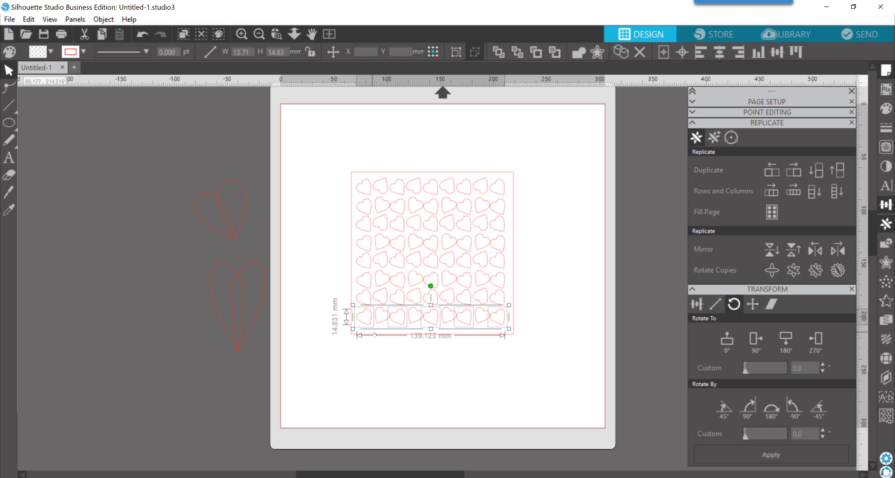
{"action": "key", "text": "Down"}
{"action": "key", "text": "Down"}
{"action": "key", "text": "Down"}
{"action": "key", "text": "Down"}
{"action": "key", "text": "Down"}
{"action": "key", "text": "Down"}
{"action": "key", "text": "Down"}
{"action": "key", "text": "Down"}
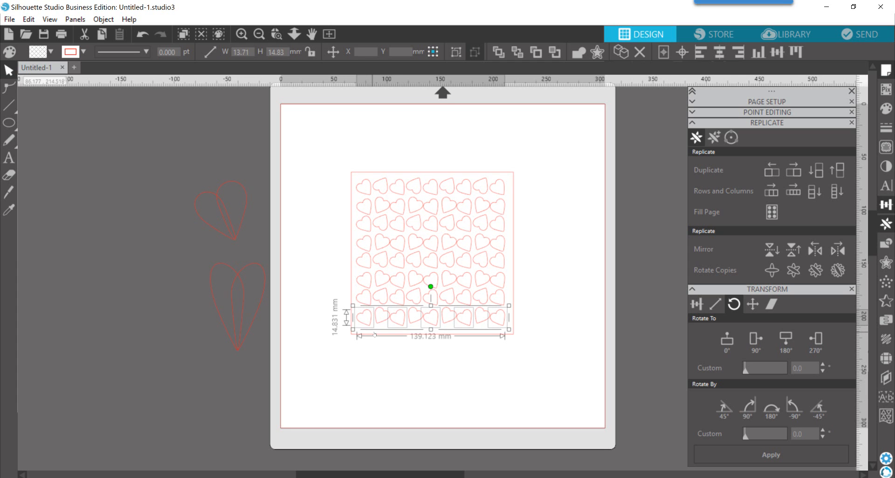
{"action": "key", "text": "Down"}
{"action": "key", "text": "Down"}
{"action": "key", "text": "Down"}
{"action": "key", "text": "Down"}
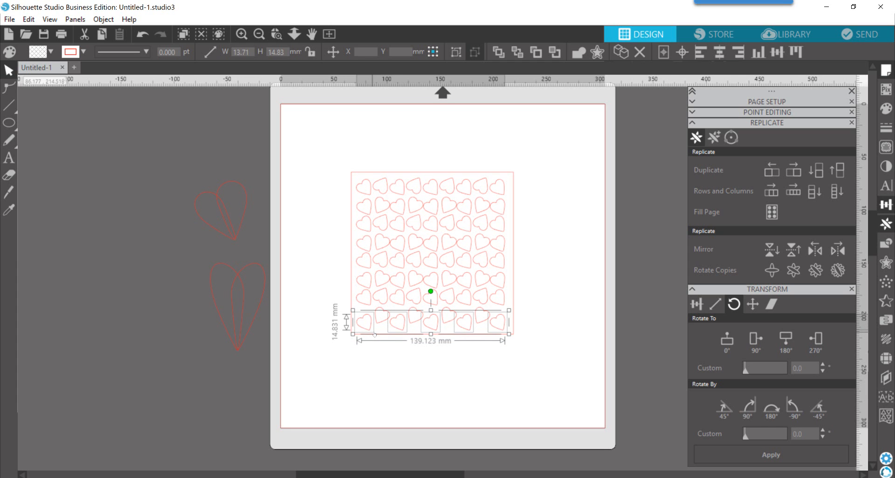
- Nudge every other heart in the seventh row down, starting with the first, to stagger that row
{"action": "left_click", "coordinate": [367, 305]}
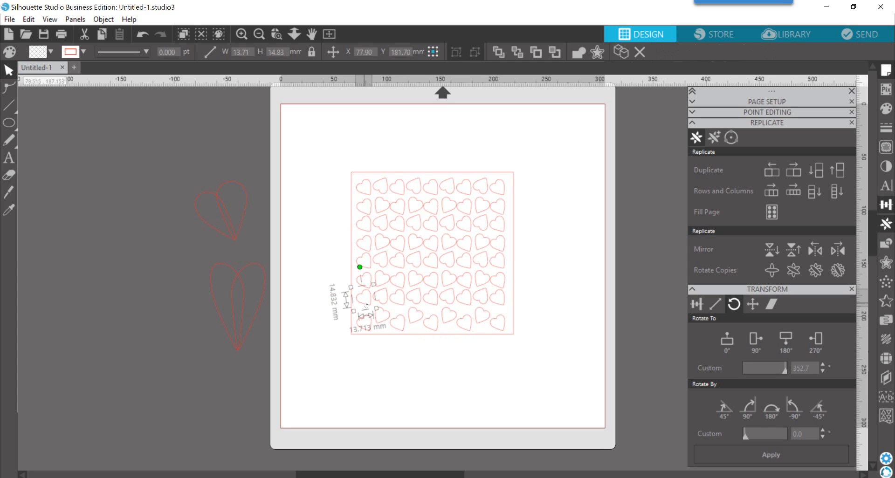
{"action": "left_click", "coordinate": [432, 304], "text": "shift"}
{"action": "left_click", "coordinate": [458, 299], "text": "shift"}
{"action": "left_click", "coordinate": [495, 305], "text": "shift"}
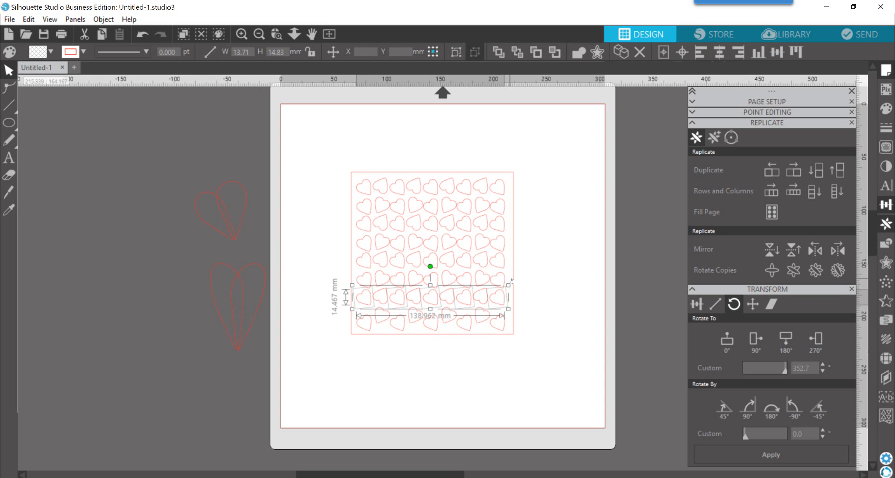
{"action": "key", "text": "Down"}
{"action": "key", "text": "Down"}
{"action": "key", "text": "Down"}
{"action": "key", "text": "Down"}
{"action": "key", "text": "Down"}
{"action": "key", "text": "Down"}
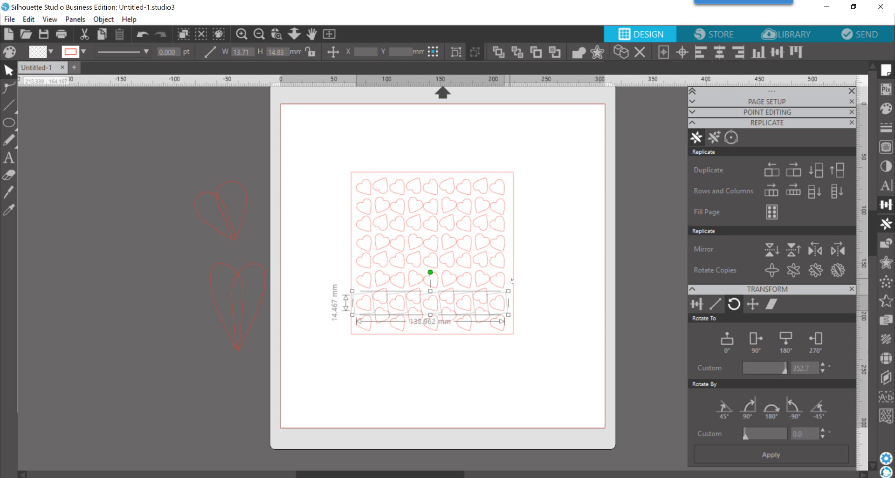
- Nudge the five alternate hearts in the sixth row slightly down to stagger that row
{"action": "left_click", "coordinate": [498, 281]}
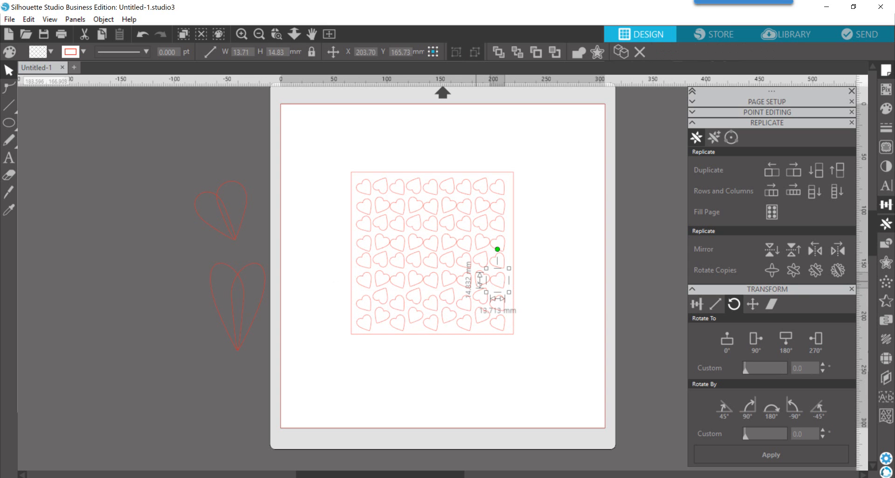
{"action": "left_click", "coordinate": [464, 282], "text": "shift"}
{"action": "left_click", "coordinate": [429, 282], "text": "shift"}
{"action": "left_click", "coordinate": [401, 280], "text": "shift"}
{"action": "left_click", "coordinate": [366, 282], "text": "shift"}
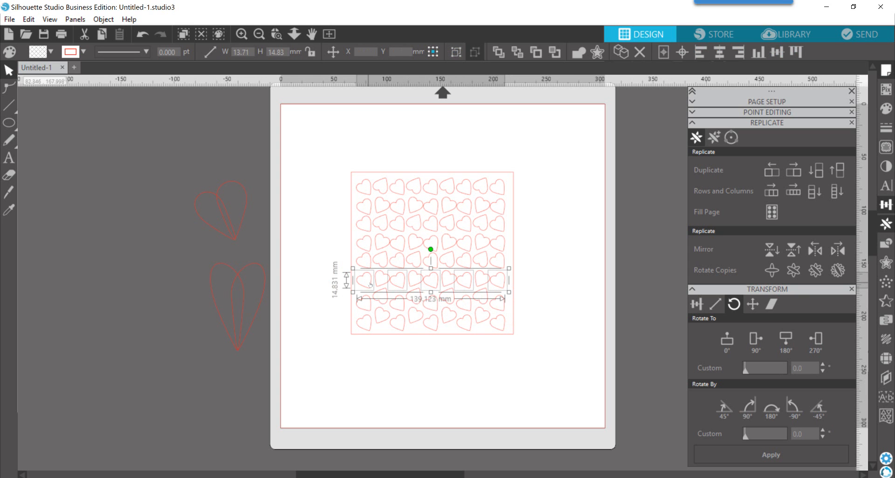
{"action": "key", "text": "Down"}
{"action": "key", "text": "Down"}
{"action": "key", "text": "Down"}
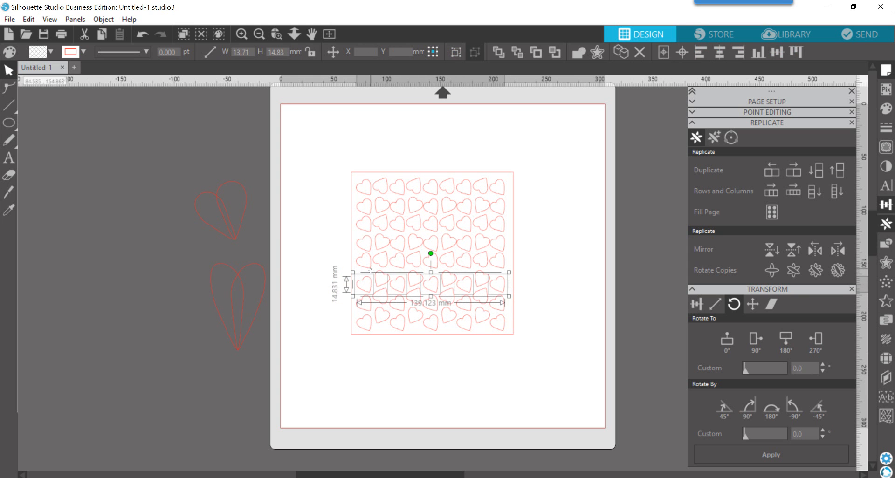
- Stagger the fifth row by nudging its first, third, fifth, seventh and ninth hearts slightly down
{"action": "left_click", "coordinate": [368, 266]}
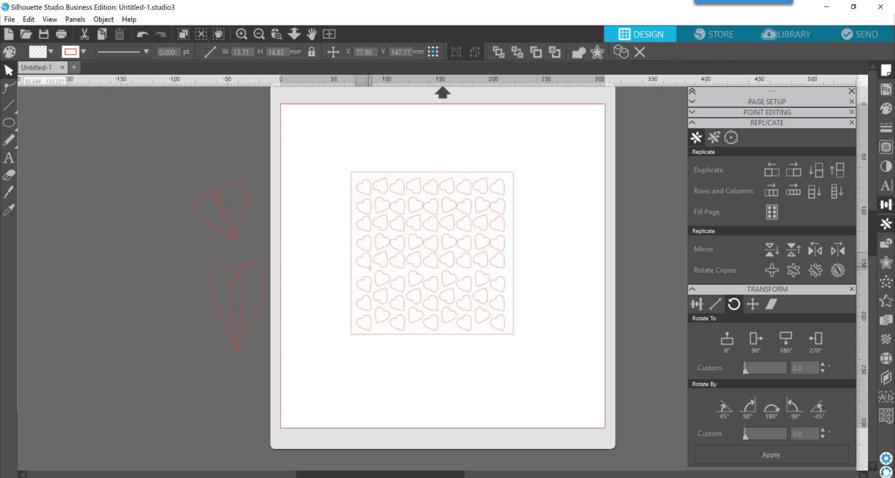
{"action": "left_click", "coordinate": [399, 263], "text": "shift"}
{"action": "left_click", "coordinate": [431, 264], "text": "shift"}
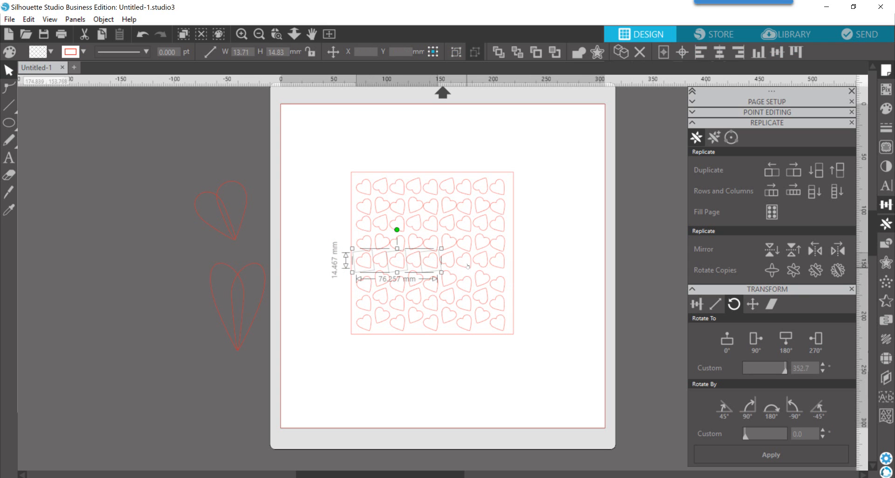
{"action": "left_click", "coordinate": [467, 266], "text": "shift"}
{"action": "left_click", "coordinate": [501, 263], "text": "shift"}
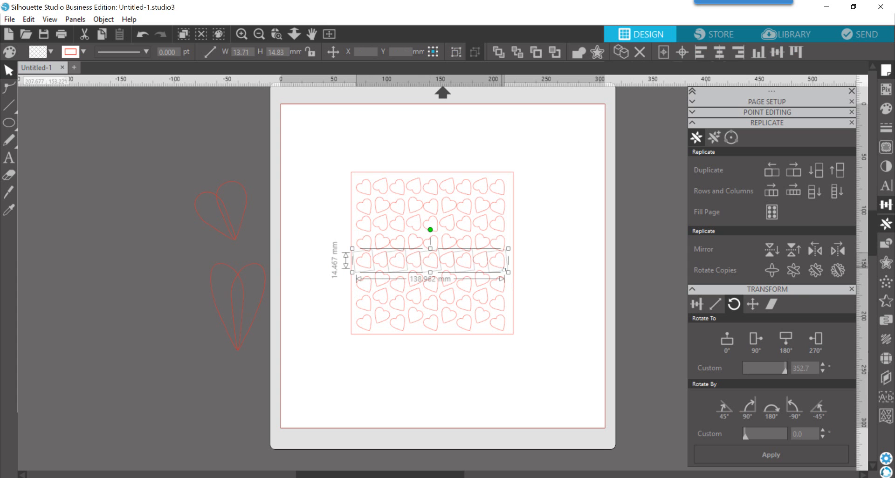
{"action": "key", "text": "Down"}
{"action": "key", "text": "Down"}
{"action": "key", "text": "Down"}
{"action": "key", "text": "Down"}
{"action": "key", "text": "Down"}
{"action": "key", "text": "Down"}
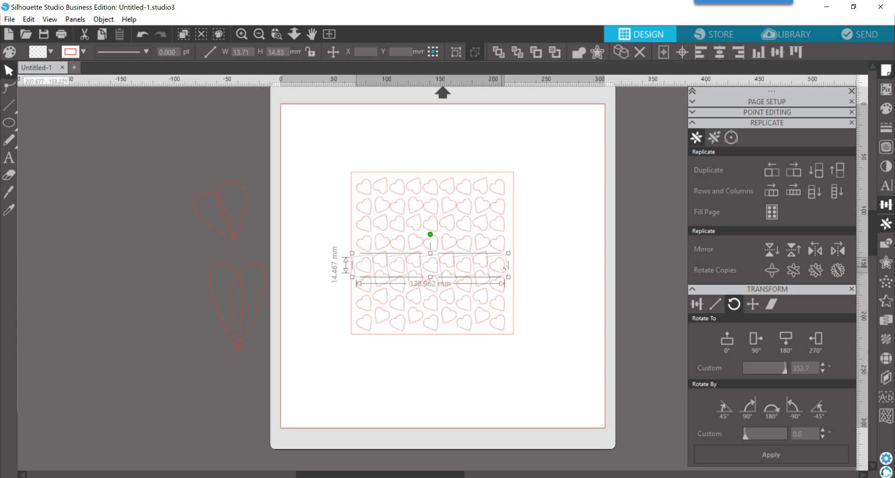
- Stagger the fourth row by nudging its first, third, fifth, seventh and ninth hearts slightly down
{"action": "left_click", "coordinate": [365, 251]}
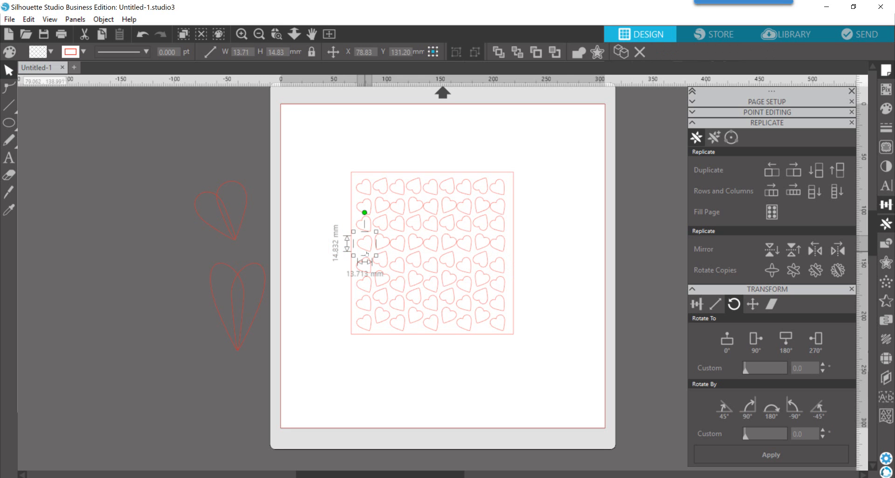
{"action": "left_click", "coordinate": [397, 252], "text": "shift"}
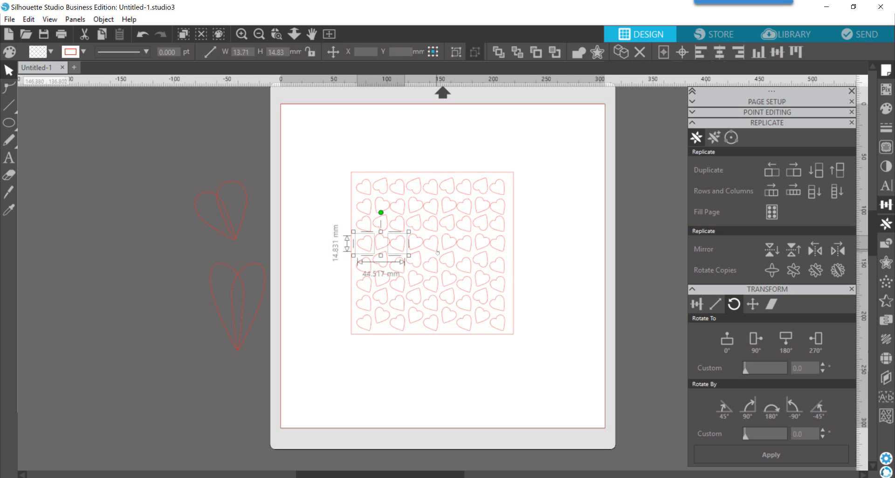
{"action": "left_click", "coordinate": [437, 250], "text": "shift"}
{"action": "left_click", "coordinate": [463, 247], "text": "shift"}
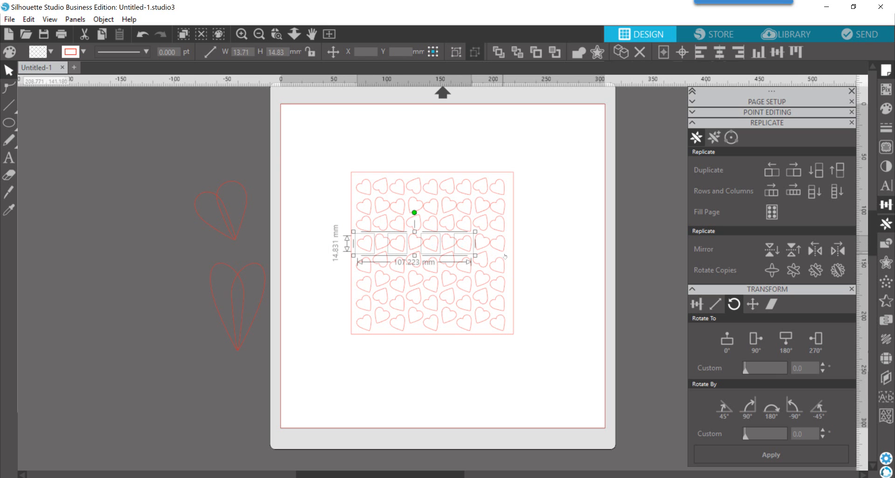
{"action": "left_click", "coordinate": [500, 247], "text": "shift"}
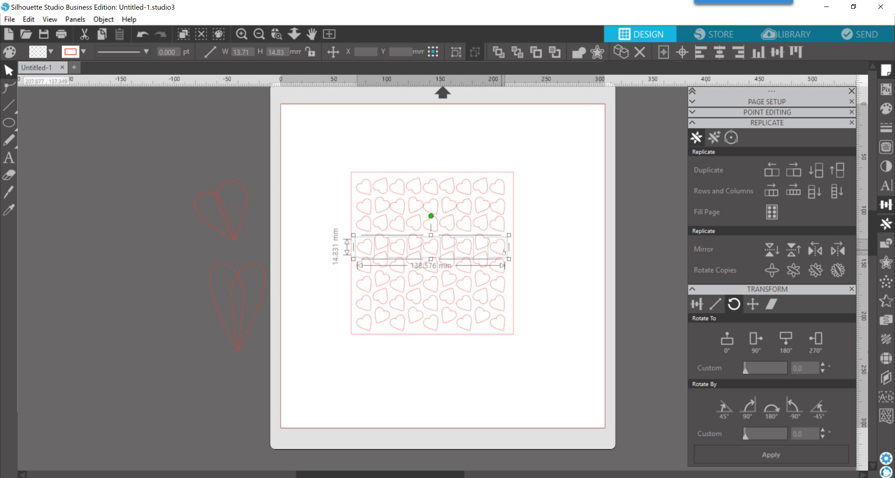
- Nudge the first, third, fifth, seventh and ninth hearts of the third row slightly down
{"action": "left_click", "coordinate": [363, 228]}
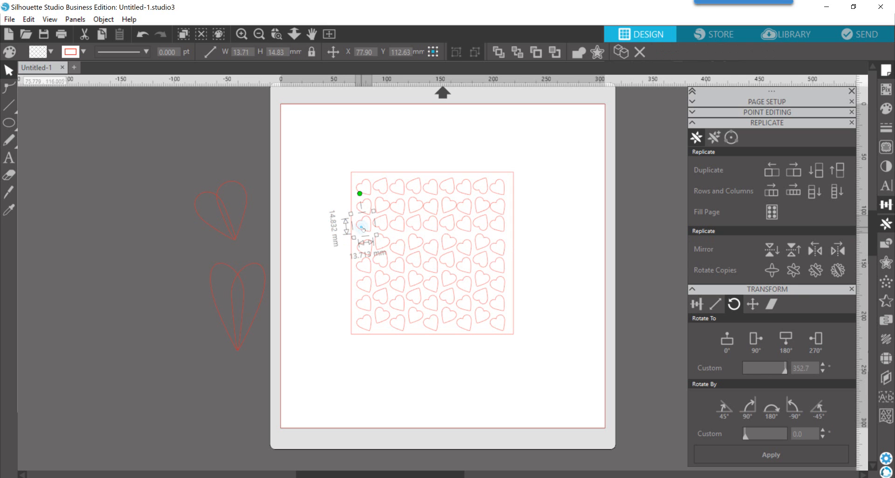
{"action": "left_click", "coordinate": [398, 229], "text": "shift"}
{"action": "left_click", "coordinate": [434, 232], "text": "shift"}
{"action": "left_click", "coordinate": [471, 230], "text": "shift"}
{"action": "left_click", "coordinate": [492, 228], "text": "shift"}
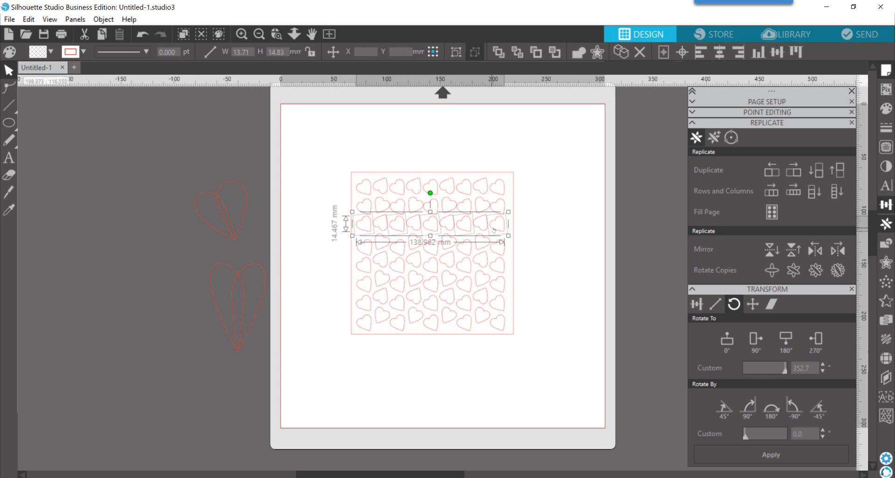
{"action": "key", "text": "Down"}
{"action": "key", "text": "Down"}
{"action": "key", "text": "Down"}
{"action": "key", "text": "Down"}
{"action": "key", "text": "Down"}
{"action": "key", "text": "Down"}
{"action": "key", "text": "Down"}
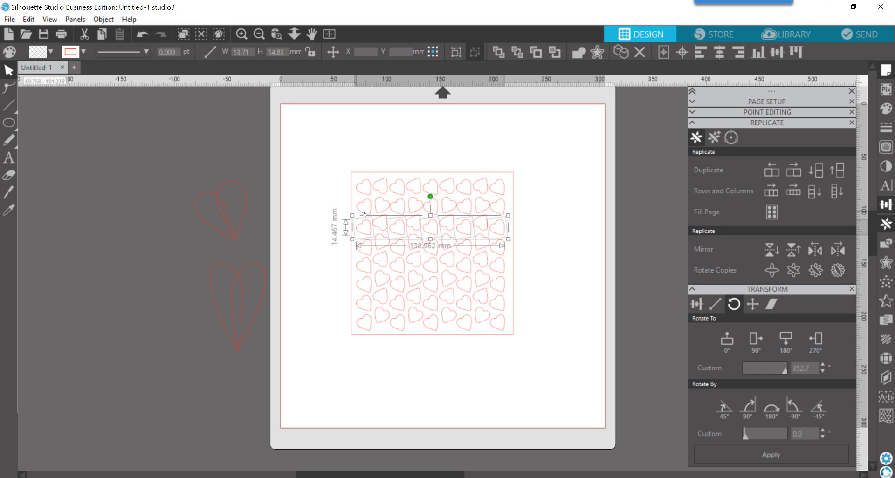
- Nudge every other heart in the second row slightly down, starting with the first
{"action": "left_click", "coordinate": [360, 212]}
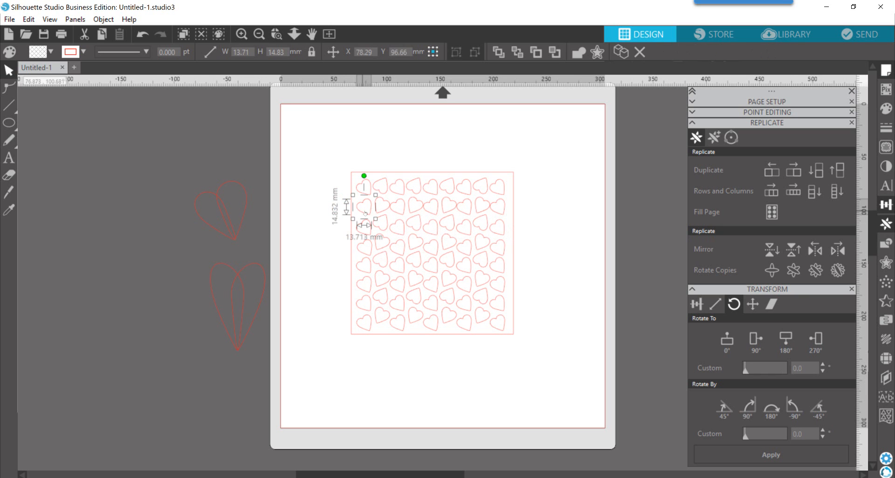
{"action": "left_click", "coordinate": [400, 214], "text": "shift"}
{"action": "left_click", "coordinate": [429, 213], "text": "shift"}
{"action": "left_click", "coordinate": [466, 212], "text": "shift"}
{"action": "left_click", "coordinate": [496, 211], "text": "shift"}
{"action": "key", "text": "Down"}
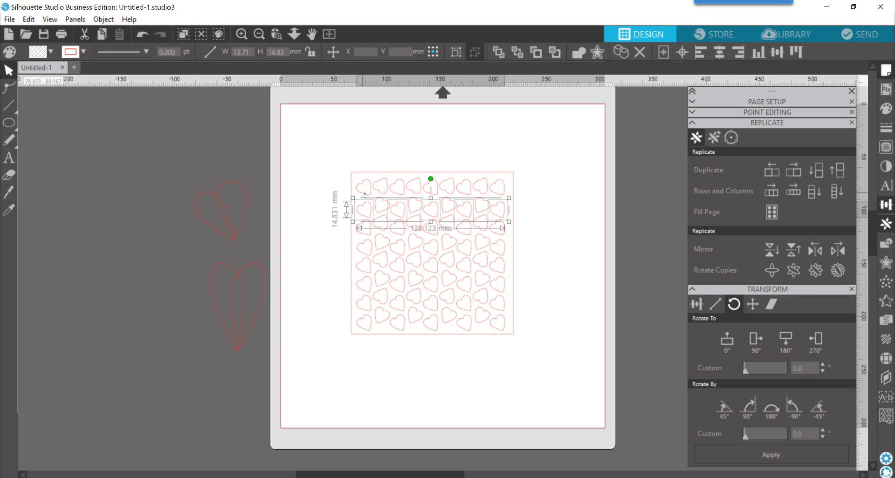
- Stagger the top row by nudging its five alternate hearts slightly down, starting with the first, and clear the selection
{"action": "left_click", "coordinate": [367, 196]}
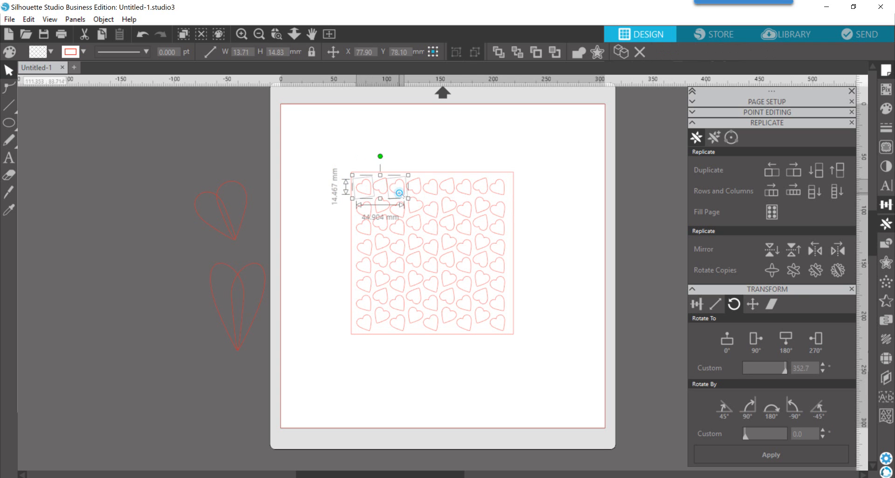
{"action": "left_click", "coordinate": [396, 189], "text": "shift"}
{"action": "left_click", "coordinate": [427, 189], "text": "shift"}
{"action": "left_click", "coordinate": [464, 188], "text": "shift"}
{"action": "left_click", "coordinate": [497, 189], "text": "shift"}
{"action": "key", "text": "Down"}
{"action": "key", "text": "Down"}
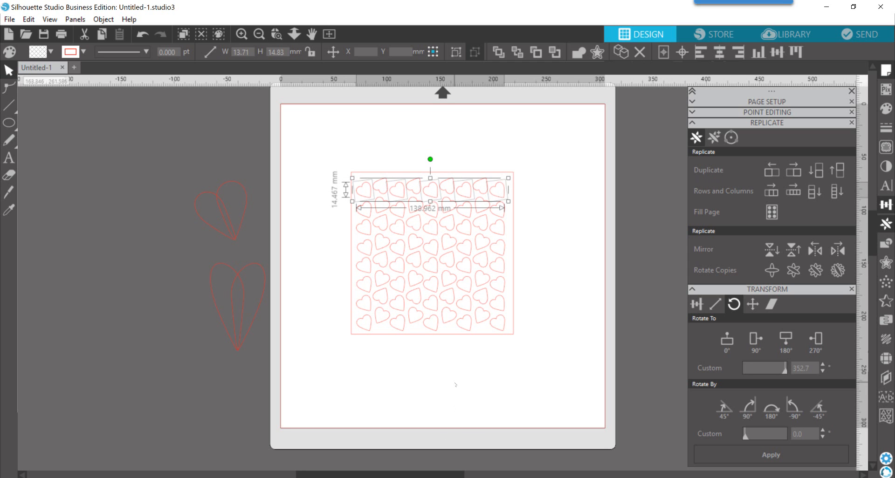
{"action": "left_click", "coordinate": [445, 371]}
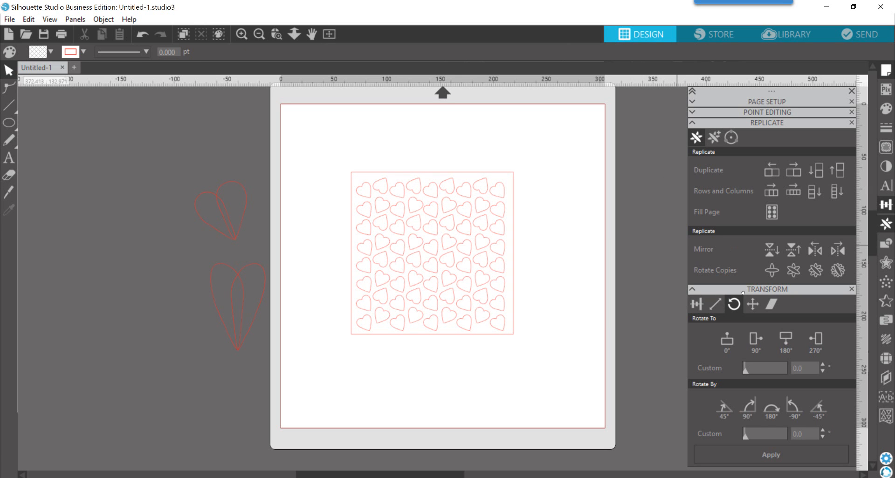
- Show the alignment and spacing options and nudge the last heart of the bottom row right, closer to the square's right edge
{"action": "left_click", "coordinate": [697, 304]}
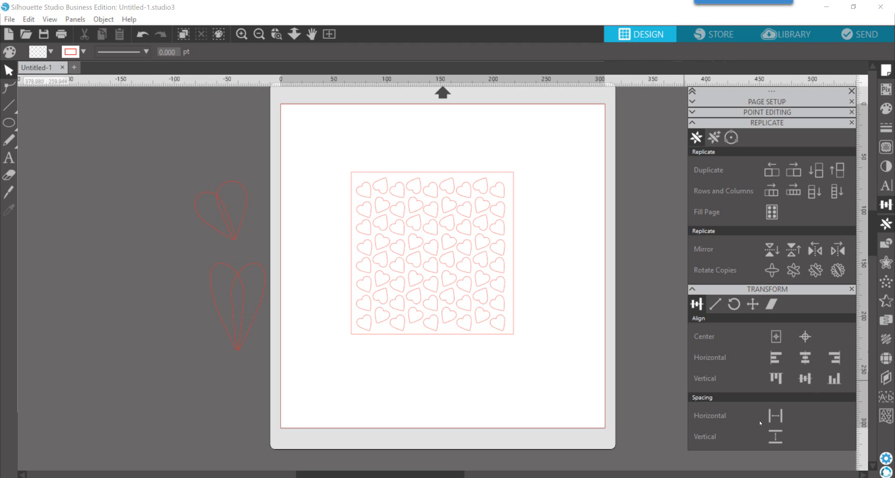
{"action": "left_click", "coordinate": [504, 324]}
{"action": "key", "text": "Right"}
{"action": "key", "text": "Right"}
{"action": "key", "text": "Right"}
{"action": "key", "text": "Right"}
{"action": "key", "text": "Right"}
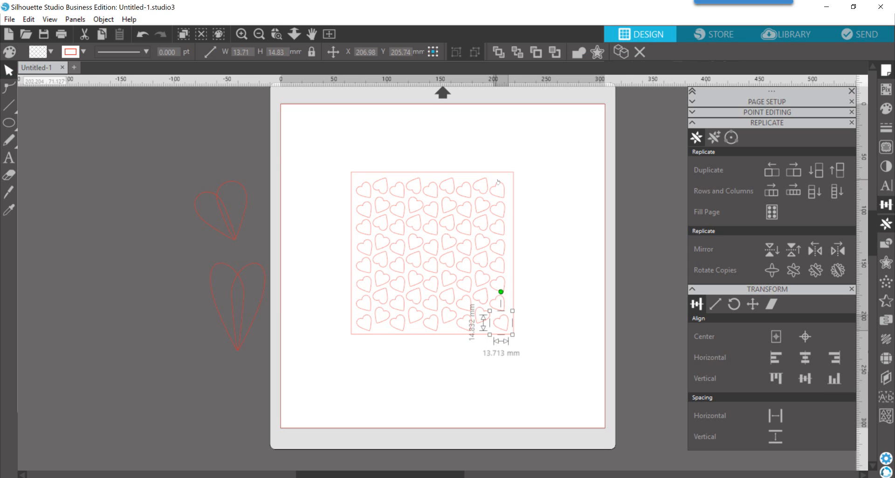
- Nudge the remaining hearts of the last column right to line up with the bottom-row heart
{"action": "left_click_drag", "start_coordinate": [498, 180], "coordinate": [502, 309]}
{"action": "key", "text": "Right"}
{"action": "key", "text": "Right"}
{"action": "key", "text": "Right"}
{"action": "key", "text": "Right"}
{"action": "key", "text": "Right"}
{"action": "key", "text": "Right"}
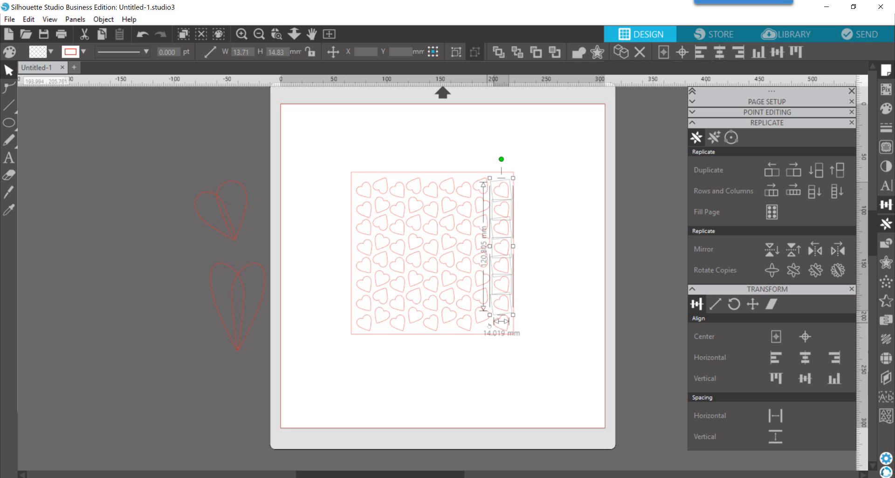
- Move the 152.4 mm square off to the right, clear of the hearts
{"action": "left_click", "coordinate": [487, 322]}
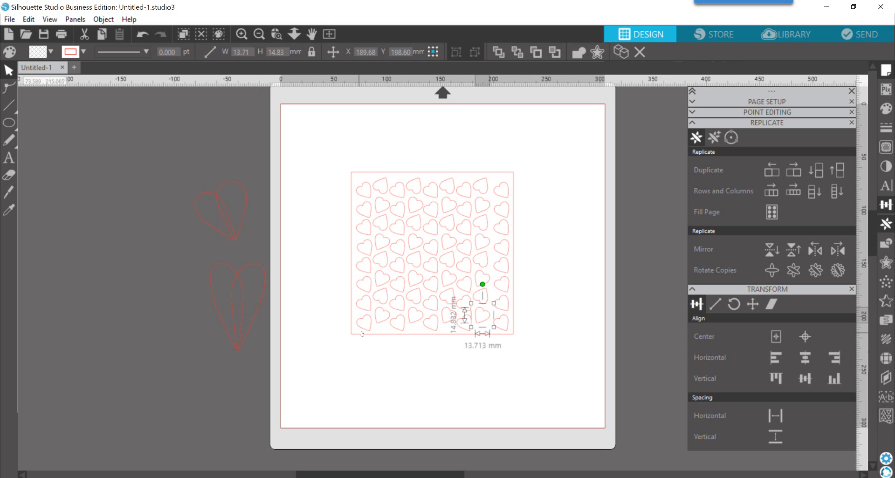
{"action": "left_click_drag", "start_coordinate": [353, 326], "coordinate": [362, 323]}
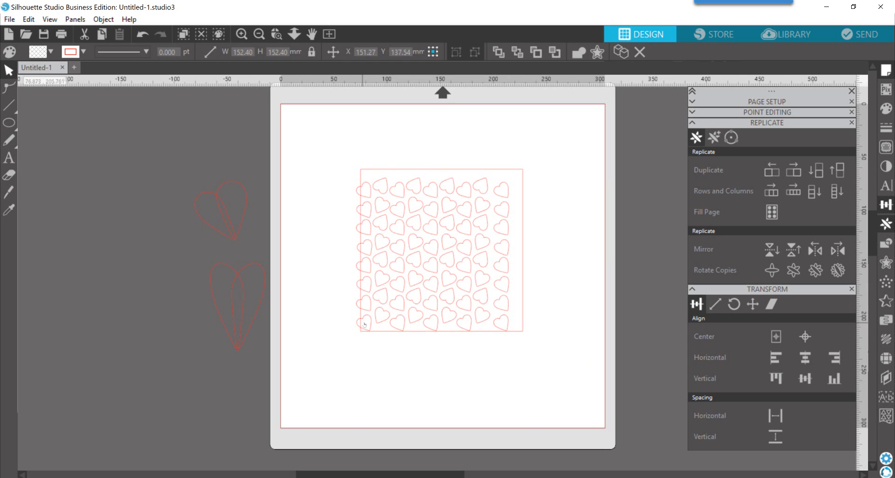
{"action": "left_click", "coordinate": [362, 323]}
{"action": "left_click_drag", "start_coordinate": [400, 170], "coordinate": [576, 173]}
{"action": "left_click", "coordinate": [430, 389]}
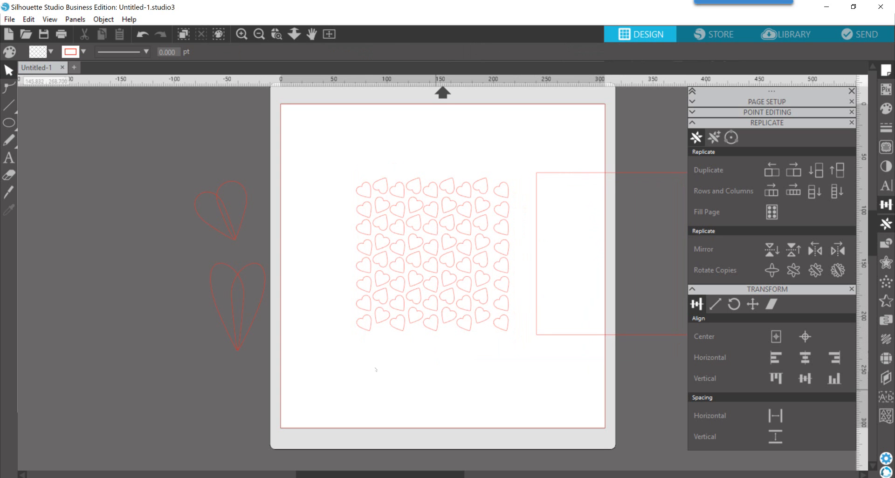
- Space the five lowered hearts of the bottom row evenly in the horizontal direction
{"action": "left_click_drag", "start_coordinate": [344, 333], "coordinate": [517, 327]}
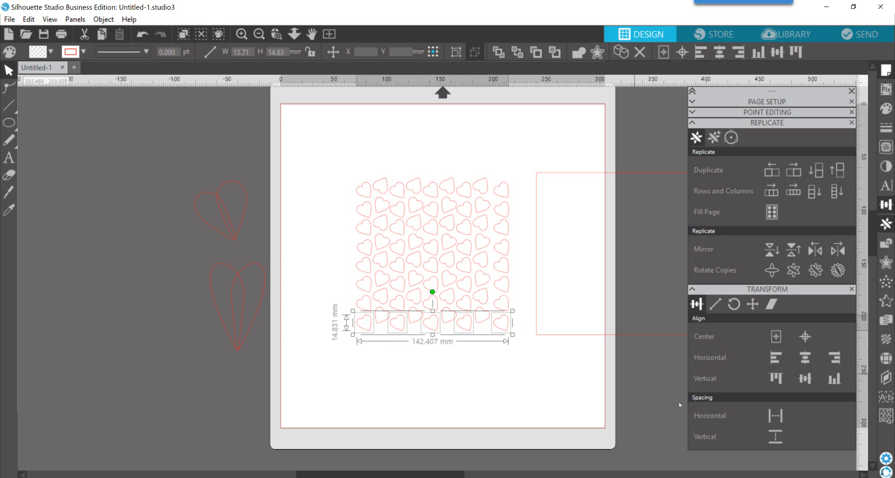
{"action": "left_click", "coordinate": [776, 419]}
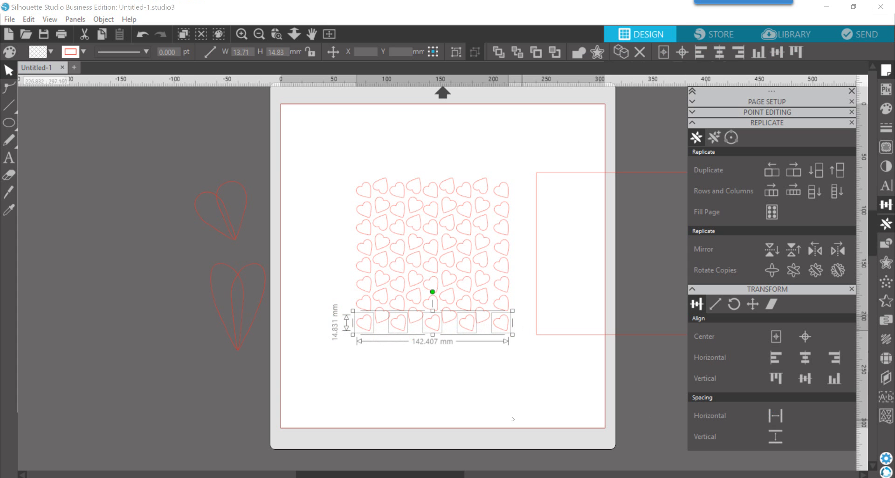
{"action": "left_click", "coordinate": [471, 354]}
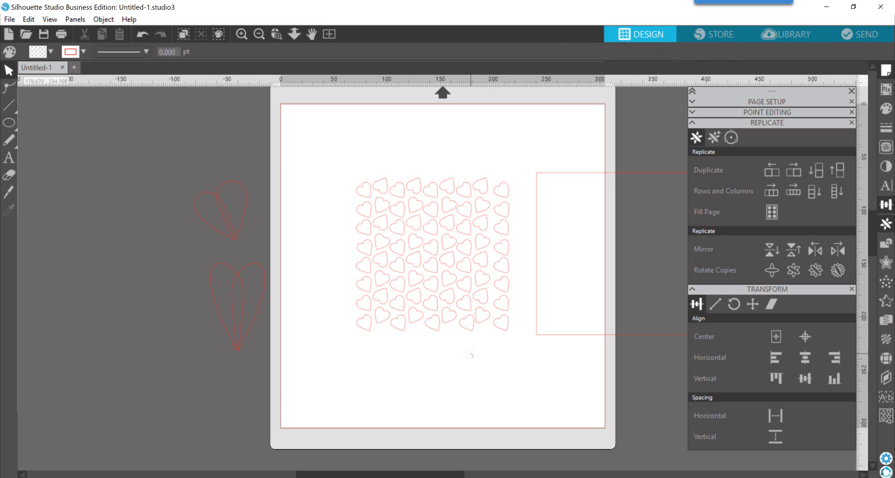
- Distribute the five alternate hearts of the seventh row with equal horizontal spacing
{"action": "left_click", "coordinate": [370, 306]}
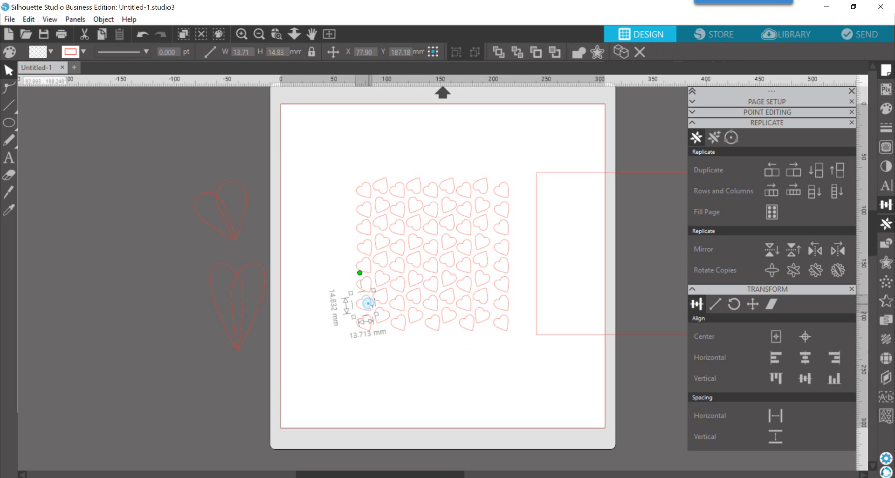
{"action": "left_click", "coordinate": [403, 312], "text": "shift"}
{"action": "left_click", "coordinate": [465, 310], "text": "shift"}
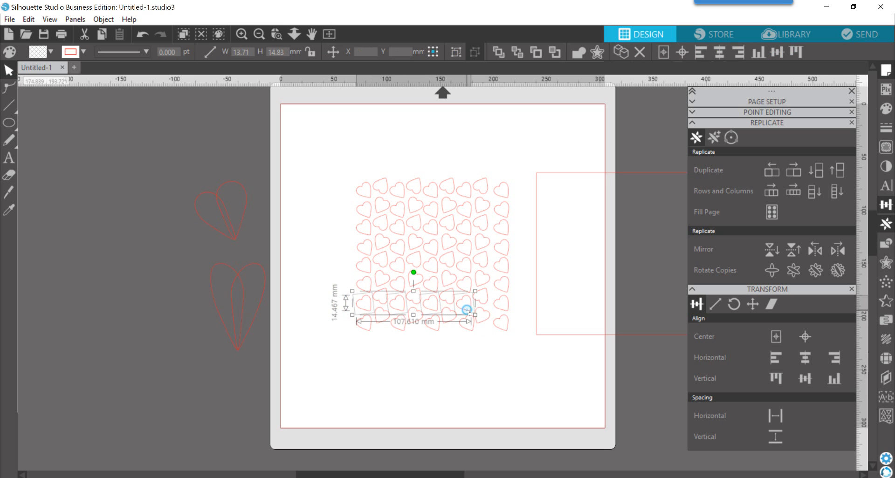
{"action": "left_click", "coordinate": [500, 305], "text": "shift"}
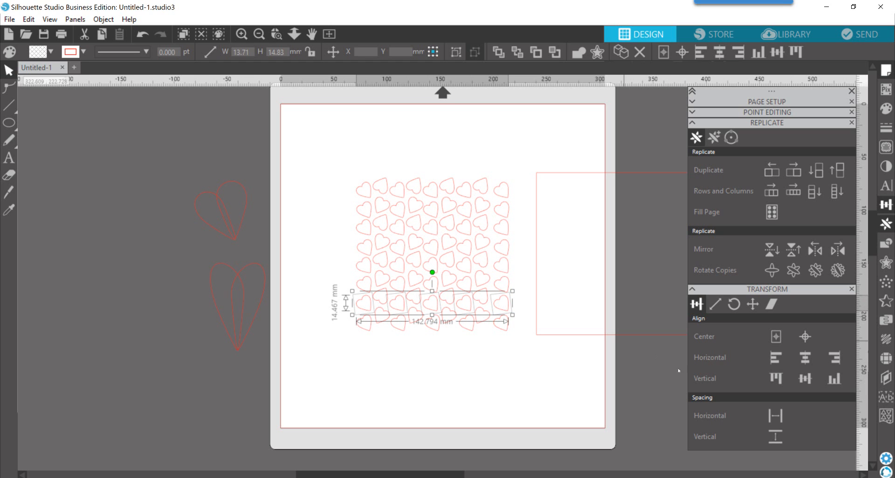
{"action": "left_click", "coordinate": [776, 416]}
{"action": "left_click", "coordinate": [410, 370]}
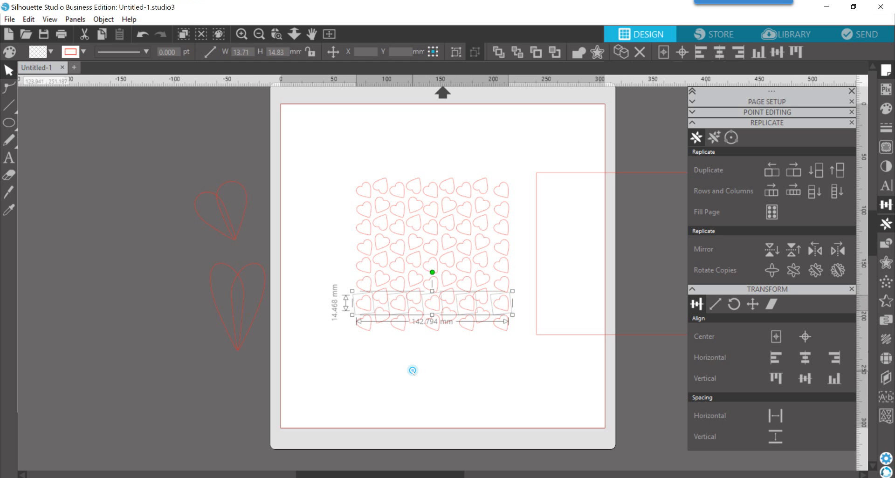
- Apply even horizontal spacing to the first, third, fifth, seventh and ninth hearts of the sixth row
{"action": "left_click", "coordinate": [368, 291]}
{"action": "left_click", "coordinate": [397, 286], "text": "shift"}
{"action": "left_click", "coordinate": [438, 295], "text": "shift"}
{"action": "left_click", "coordinate": [465, 289], "text": "shift"}
{"action": "left_click", "coordinate": [500, 287], "text": "shift"}
{"action": "left_click", "coordinate": [775, 416]}
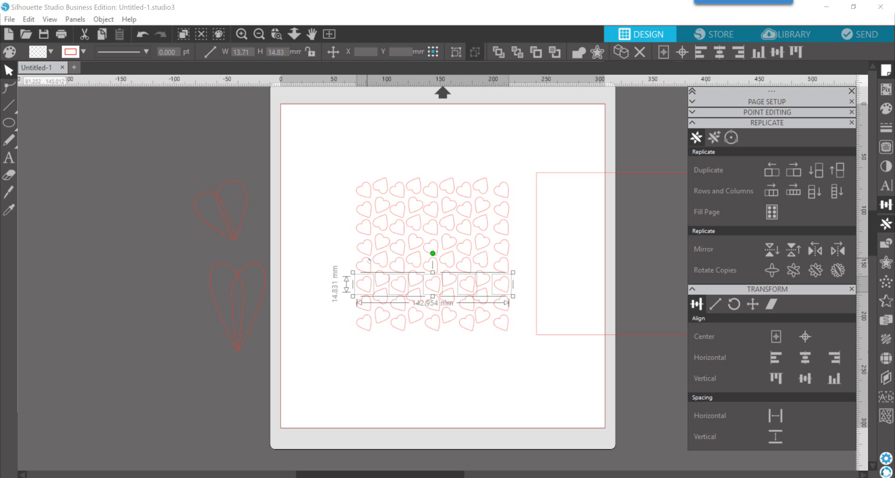
{"action": "left_click", "coordinate": [483, 381]}
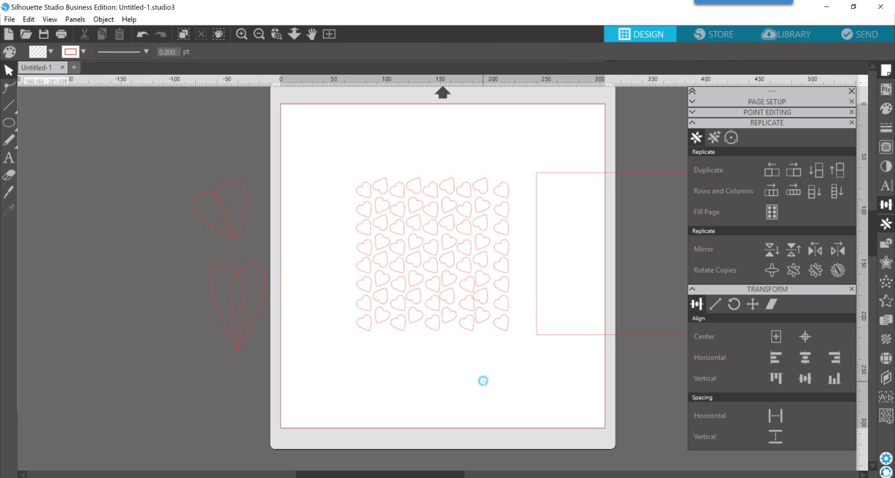
- Move the square back around the hearts and combine the square and all hearts into a compound path
{"action": "left_click_drag", "start_coordinate": [554, 334], "coordinate": [373, 336]}
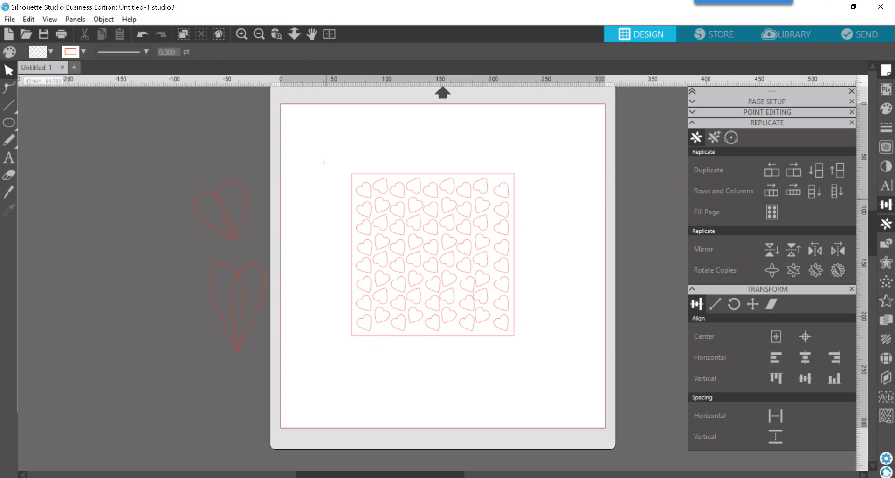
{"action": "left_click_drag", "start_coordinate": [340, 156], "coordinate": [532, 355]}
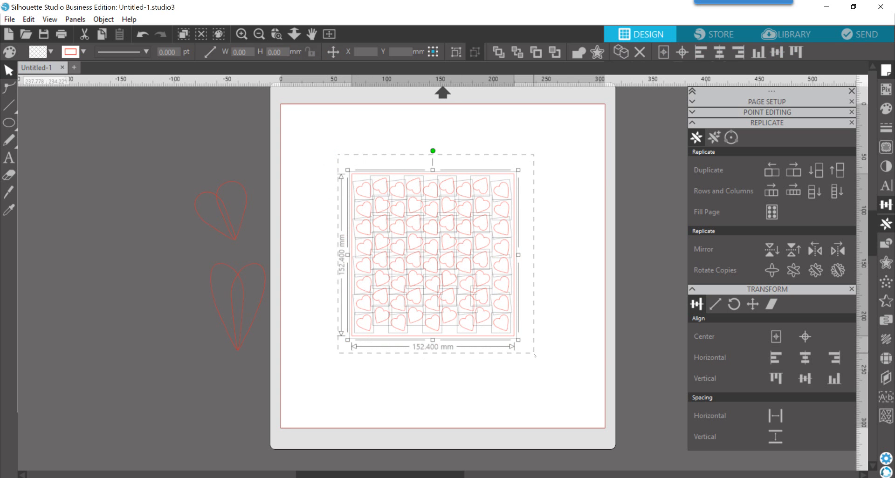
{"action": "right_click", "coordinate": [455, 257]}
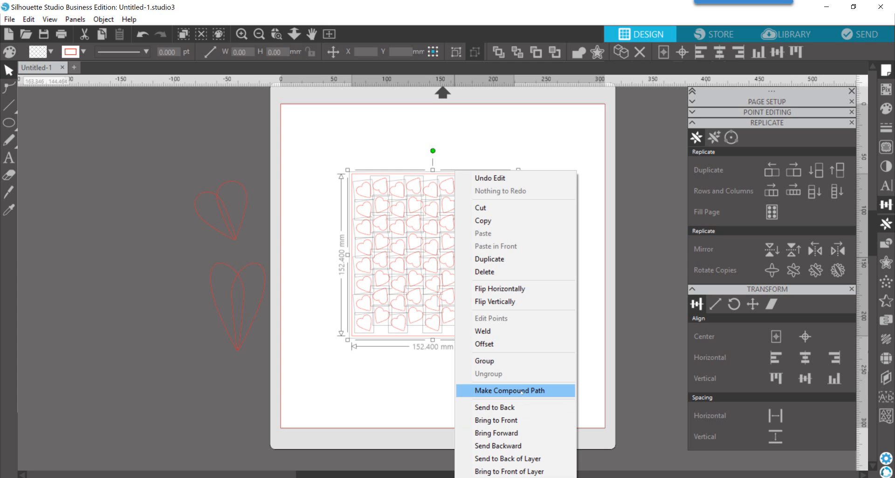
{"action": "left_click", "coordinate": [522, 391]}
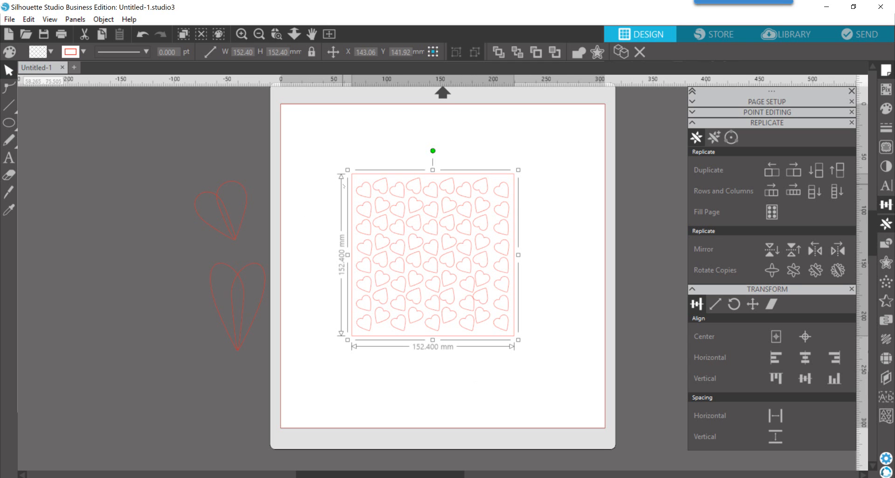
- Center the combined square and hearts on the page
{"action": "left_click", "coordinate": [733, 305]}
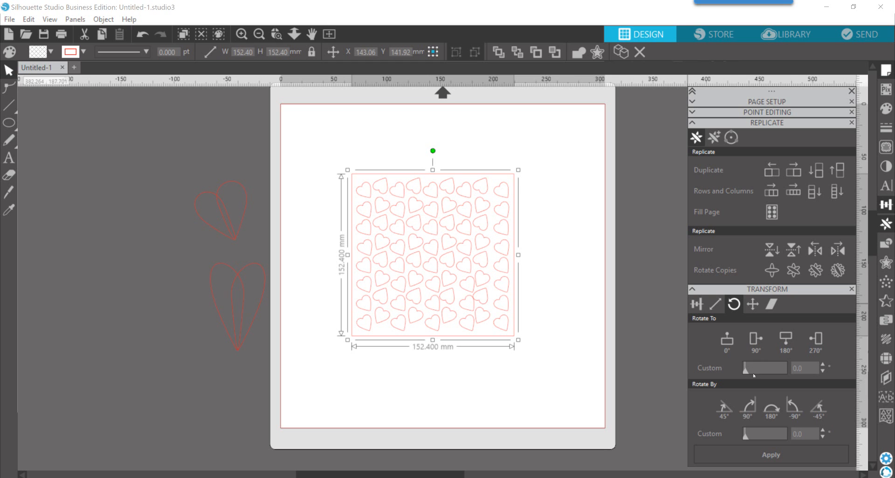
{"action": "left_click", "coordinate": [696, 304]}
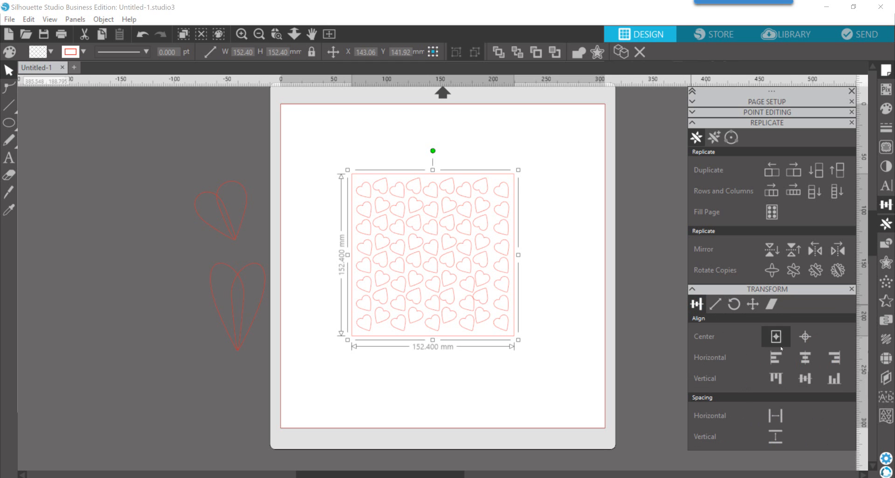
{"action": "left_click", "coordinate": [805, 337]}
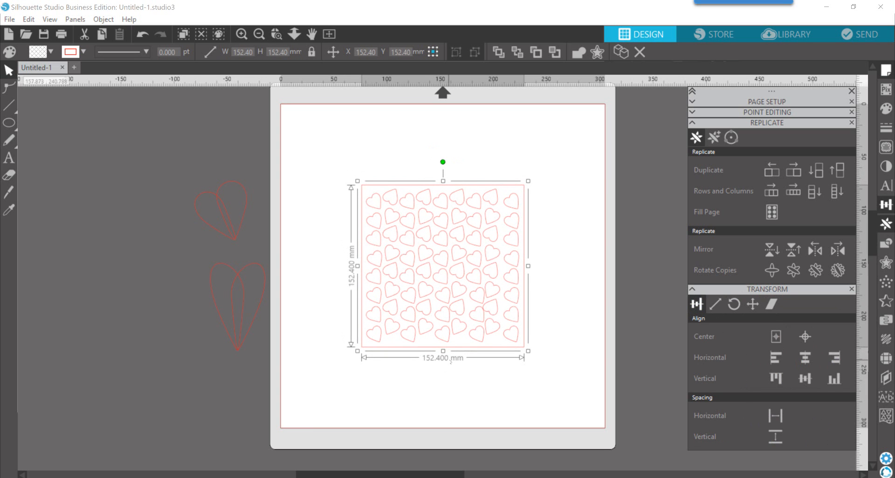
- Release the compound path and move the square left, separate from the hearts
{"action": "right_click", "coordinate": [447, 343]}
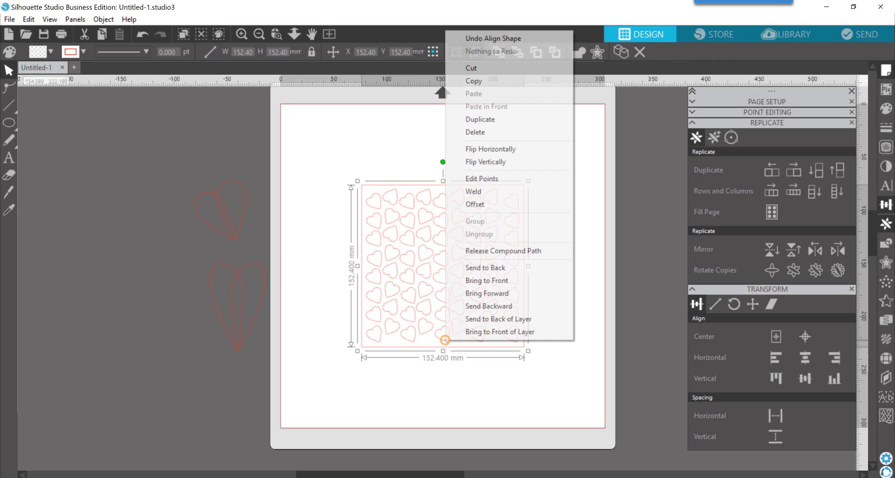
{"action": "left_click", "coordinate": [480, 252]}
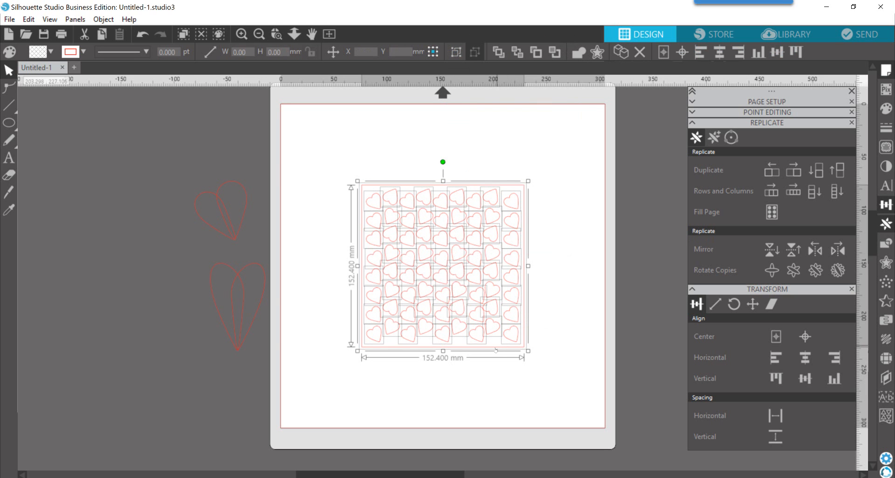
{"action": "left_click", "coordinate": [477, 380]}
{"action": "left_click_drag", "start_coordinate": [489, 346], "coordinate": [283, 304]}
{"action": "left_click", "coordinate": [326, 192]}
- Group all the small hearts of the pattern together
{"action": "left_click_drag", "start_coordinate": [347, 183], "coordinate": [530, 353]}
{"action": "right_click", "coordinate": [427, 276]}
{"action": "left_click", "coordinate": [465, 362]}
- Center the heart group and the square on each other and make them one compound path
{"action": "left_click_drag", "start_coordinate": [311, 301], "coordinate": [459, 340]}
{"action": "left_click", "coordinate": [412, 363]}
{"action": "key", "text": "ctrl+a"}
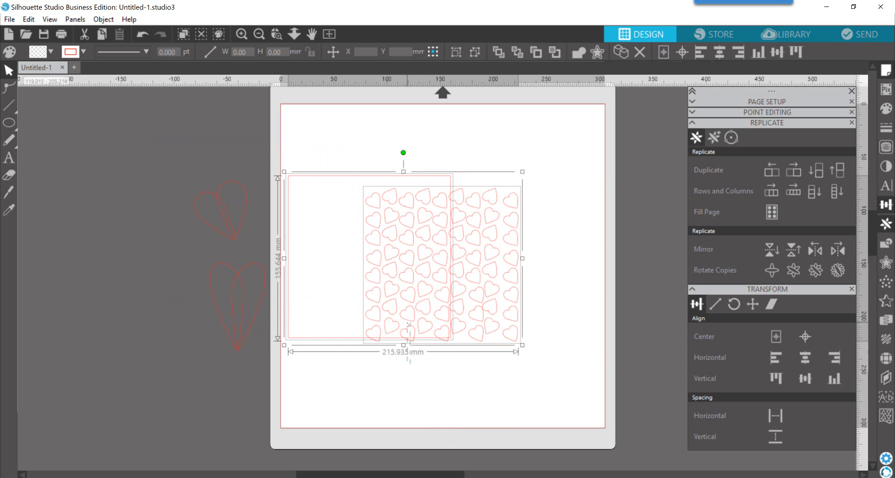
{"action": "left_click", "coordinate": [805, 336]}
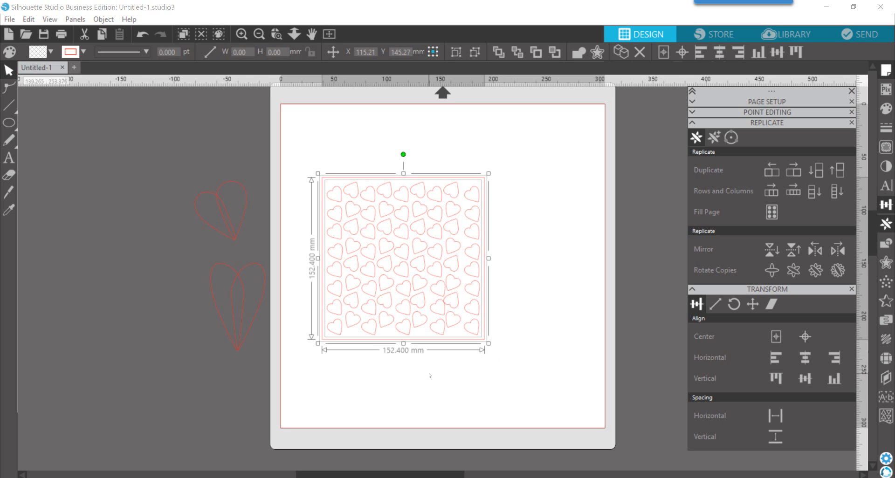
{"action": "key", "text": "ctrl+e"}
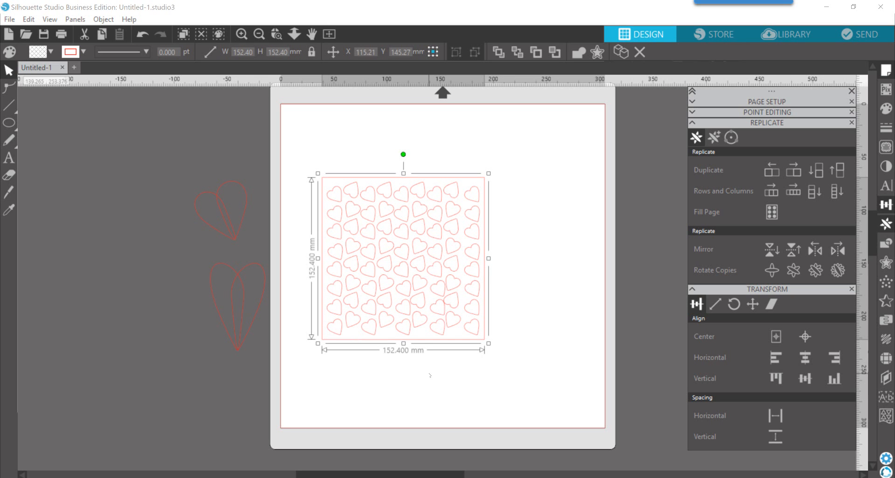